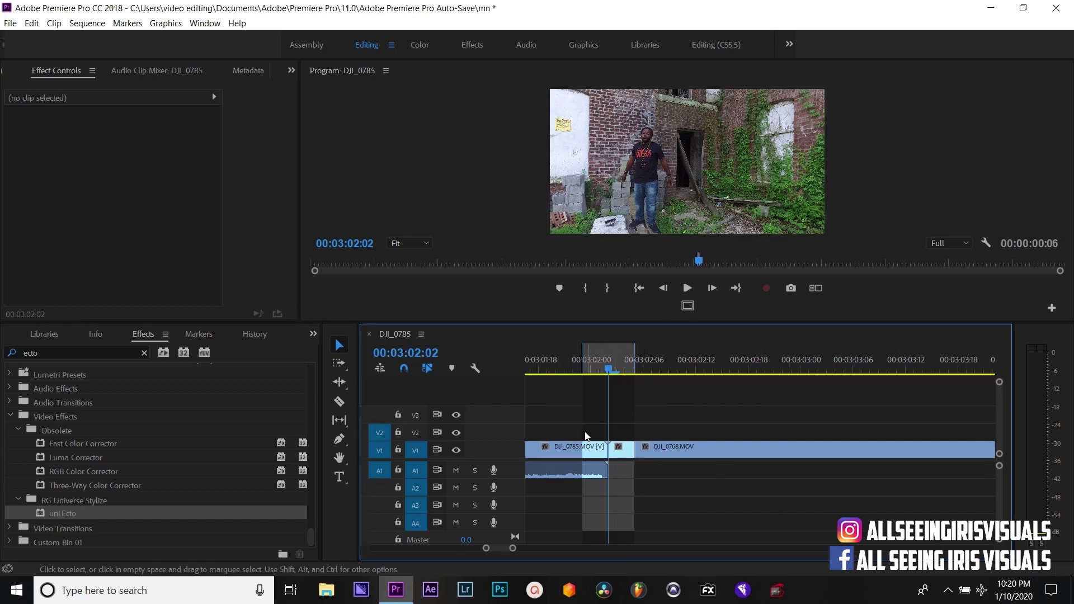
- Position the playhead at 00:03:02:02, just past the cut in the performer clip
{"action": "left_click", "coordinate": [572, 446]}
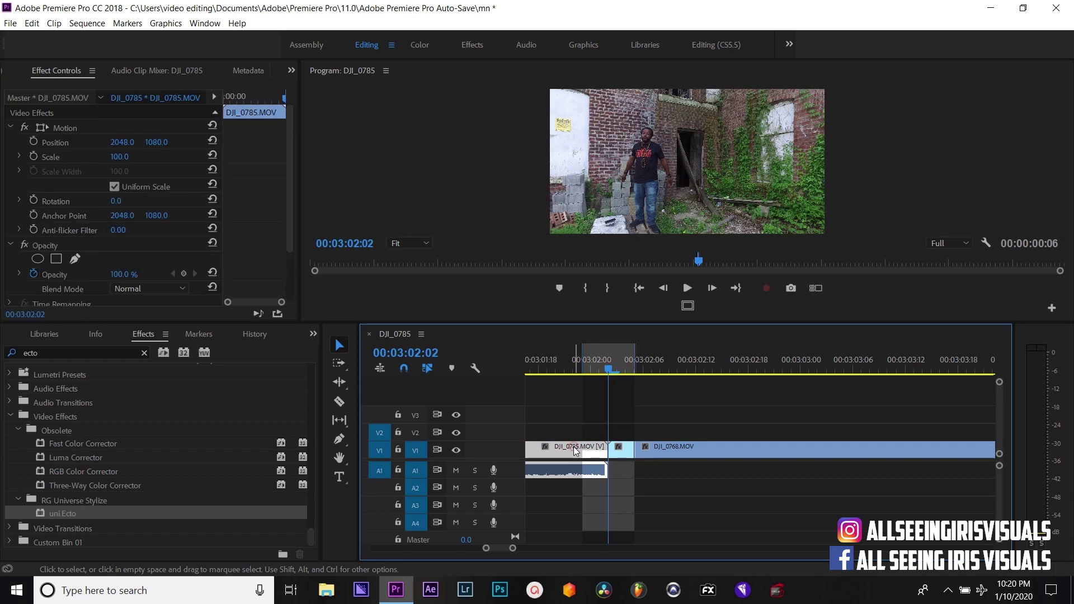
{"action": "left_click", "coordinate": [572, 362]}
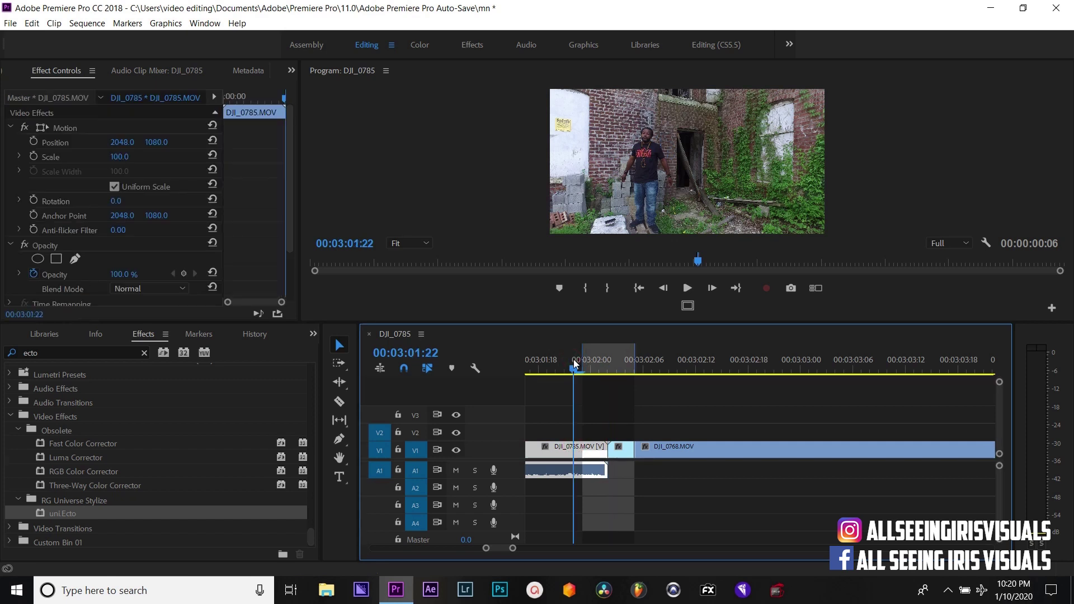
{"action": "left_click", "coordinate": [629, 357]}
{"action": "left_click", "coordinate": [664, 368]}
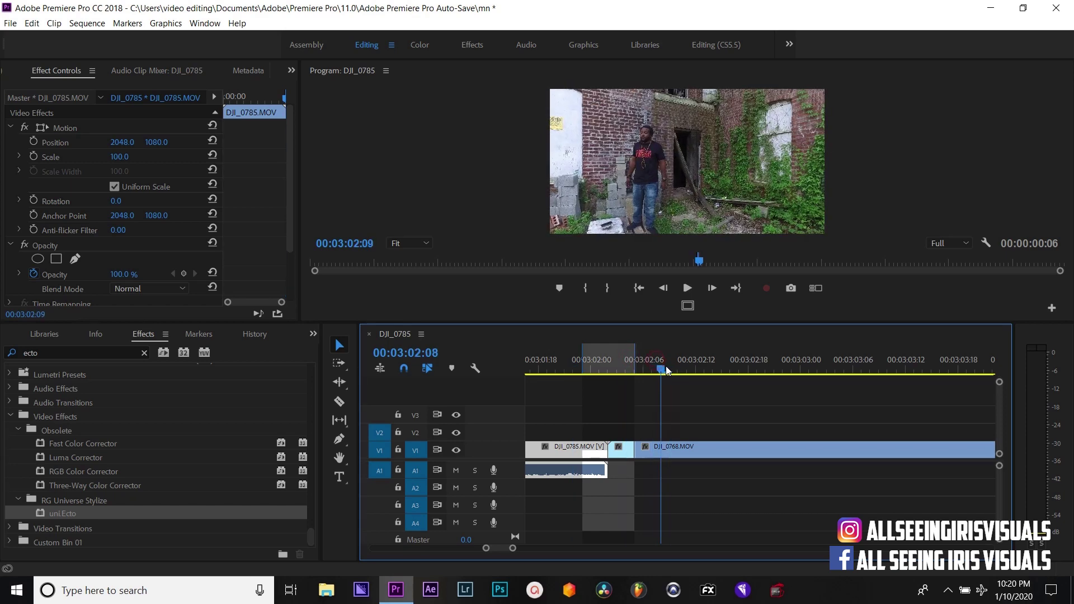
{"action": "left_click_drag", "start_coordinate": [665, 366], "coordinate": [626, 359]}
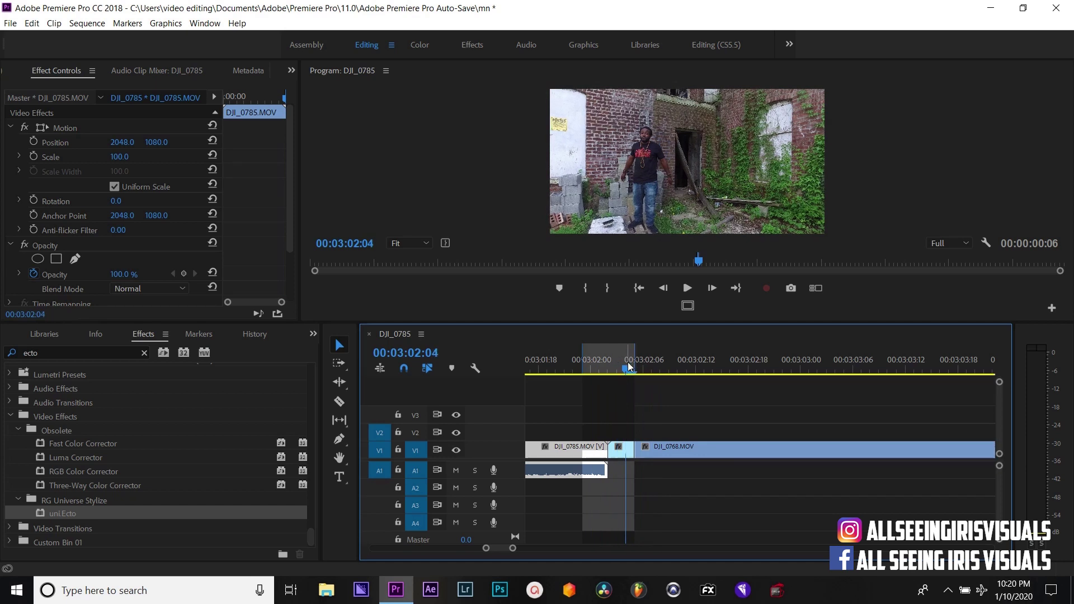
{"action": "left_click", "coordinate": [608, 365]}
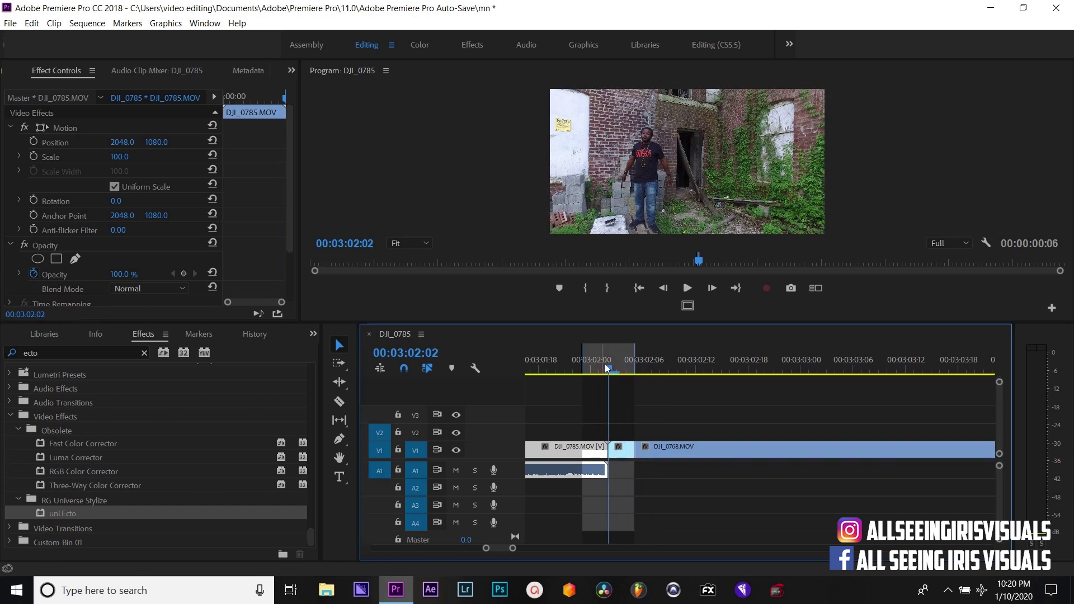
- Step to 00:03:02:05 and move the short DJI_0768 segment from V1 up to V2
{"action": "key", "text": "Right"}
{"action": "key", "text": "Right"}
{"action": "key", "text": "Right"}
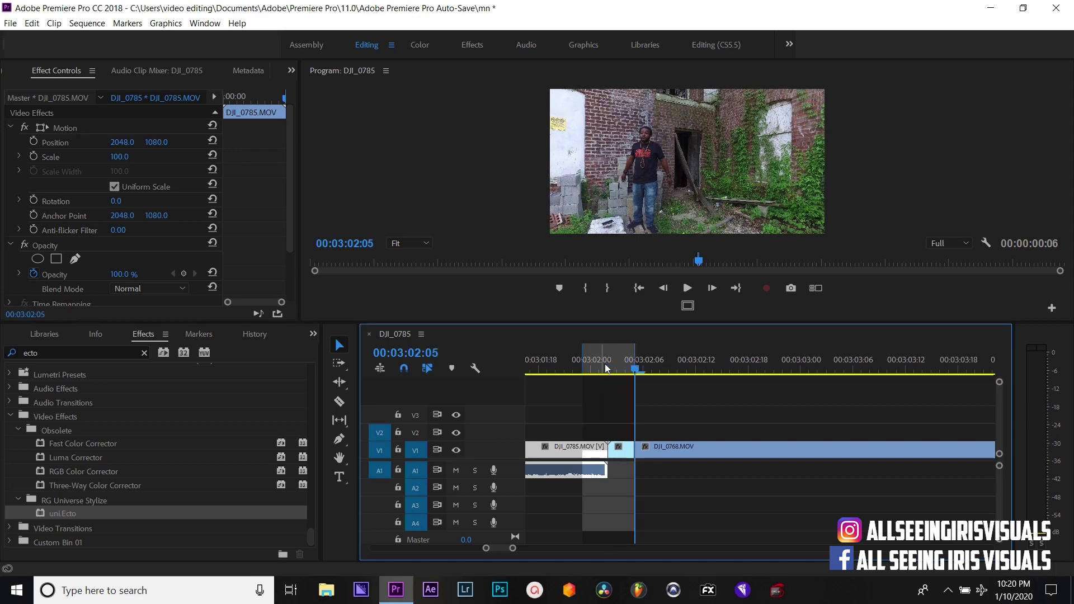
{"action": "left_click", "coordinate": [619, 455]}
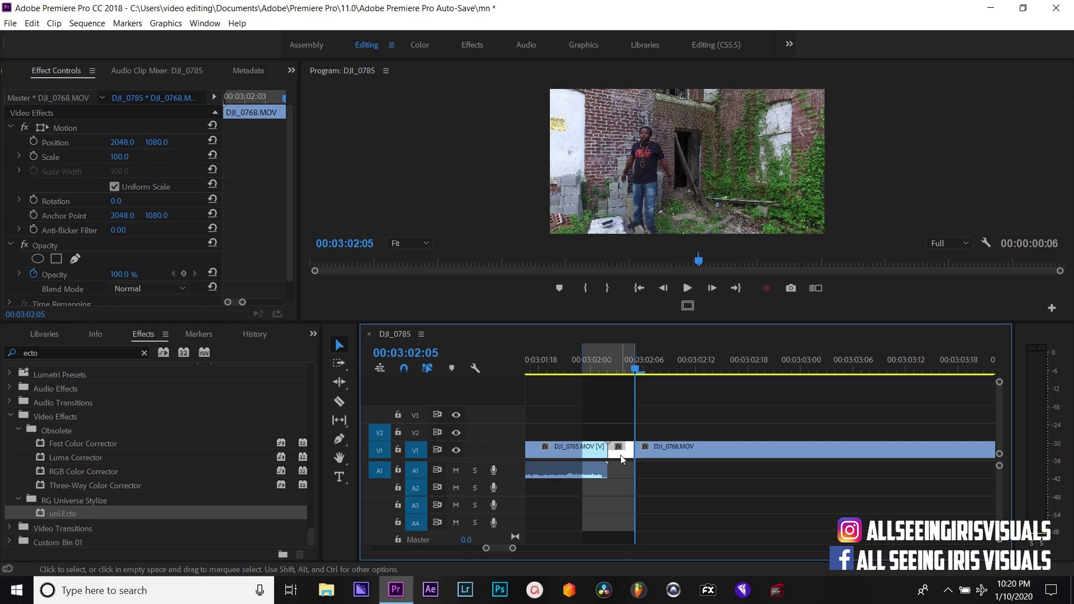
{"action": "left_click_drag", "start_coordinate": [622, 458], "coordinate": [622, 431]}
- Add a frame hold to the V2 DJI_0768 copy and extend its start three frames earlier
{"action": "right_click", "coordinate": [622, 434]}
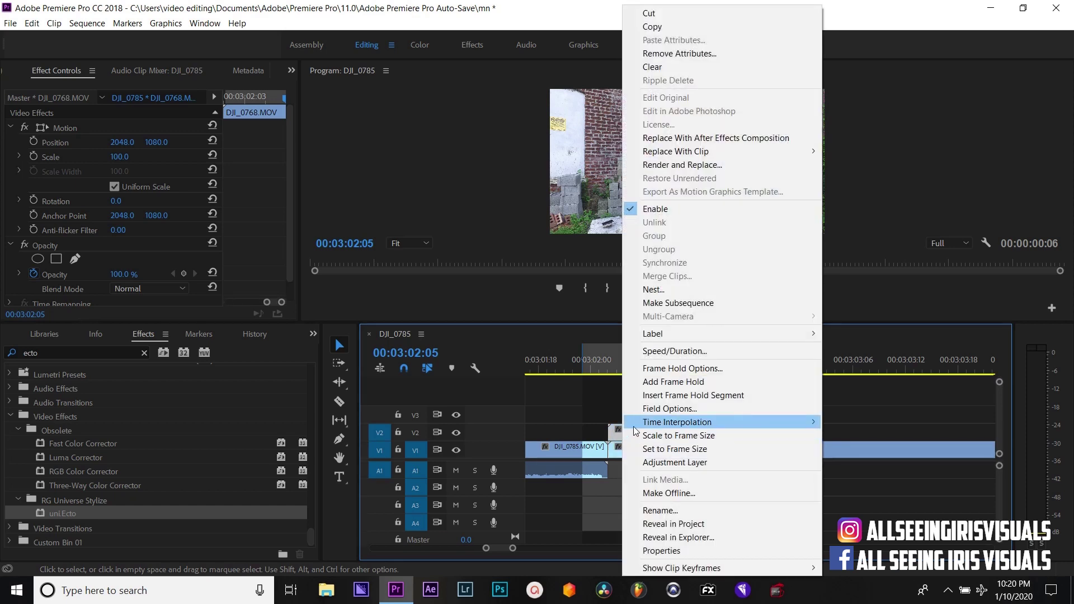
{"action": "left_click", "coordinate": [652, 381]}
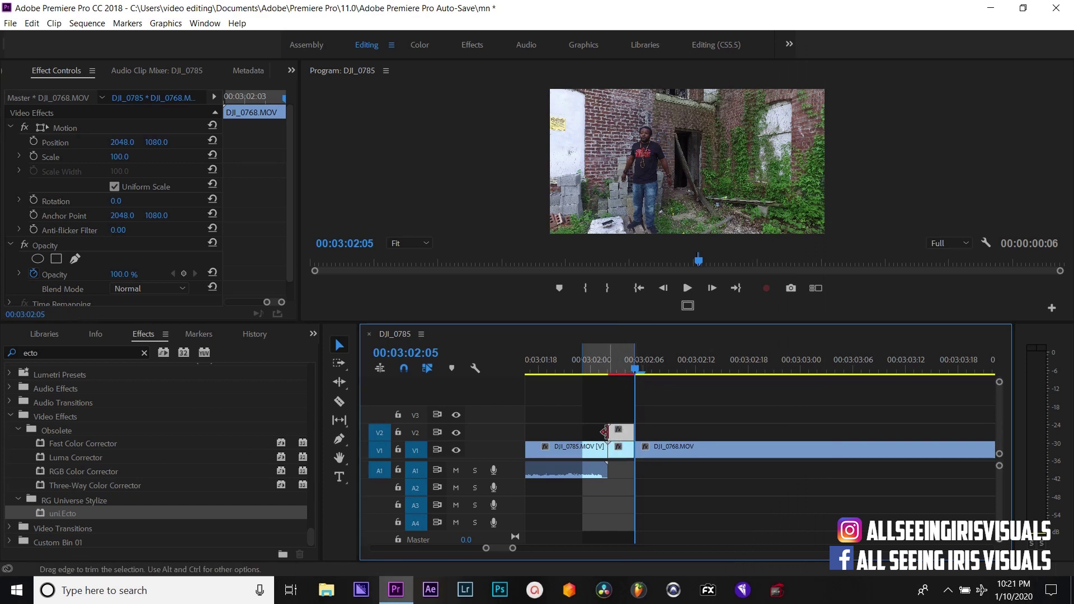
{"action": "left_click_drag", "start_coordinate": [606, 432], "coordinate": [582, 428]}
{"action": "left_click", "coordinate": [587, 362]}
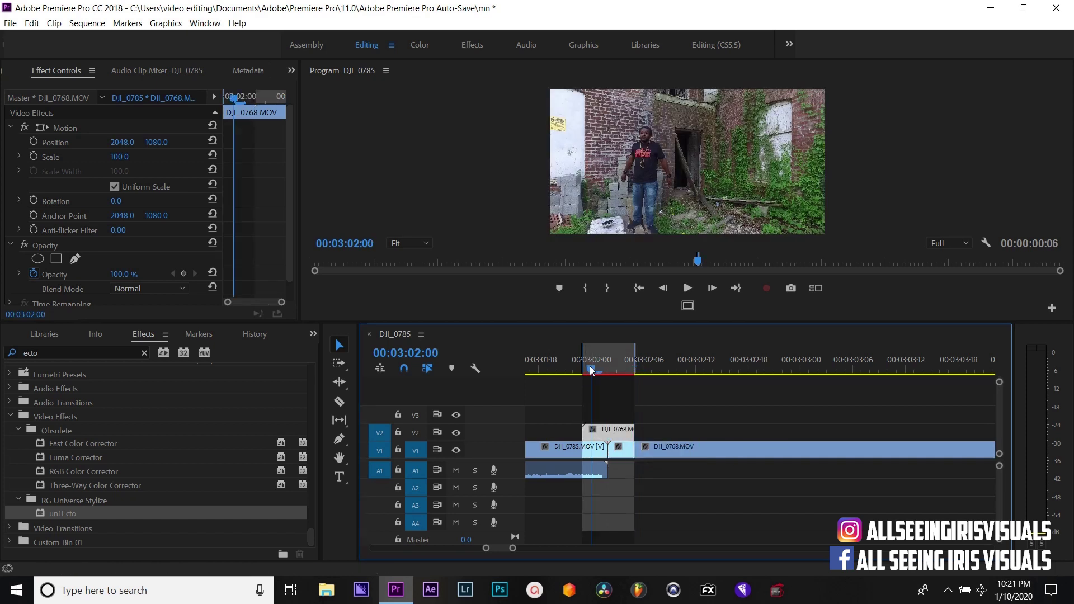
{"action": "mouse_move", "coordinate": [589, 370]}
{"action": "left_mouse_down"}
{"action": "mouse_move", "coordinate": [637, 372]}
{"action": "mouse_move", "coordinate": [586, 377]}
{"action": "mouse_move", "coordinate": [608, 373]}
{"action": "left_mouse_up"}
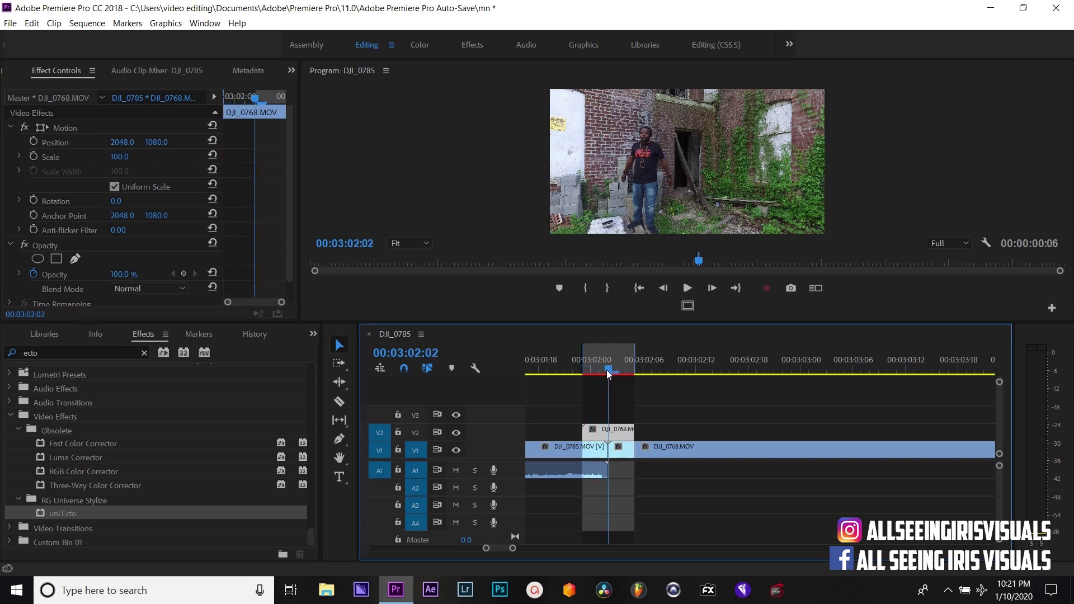
- Enlarge the video monitors and zoom the Program view to 75%
{"action": "double_click", "coordinate": [593, 429]}
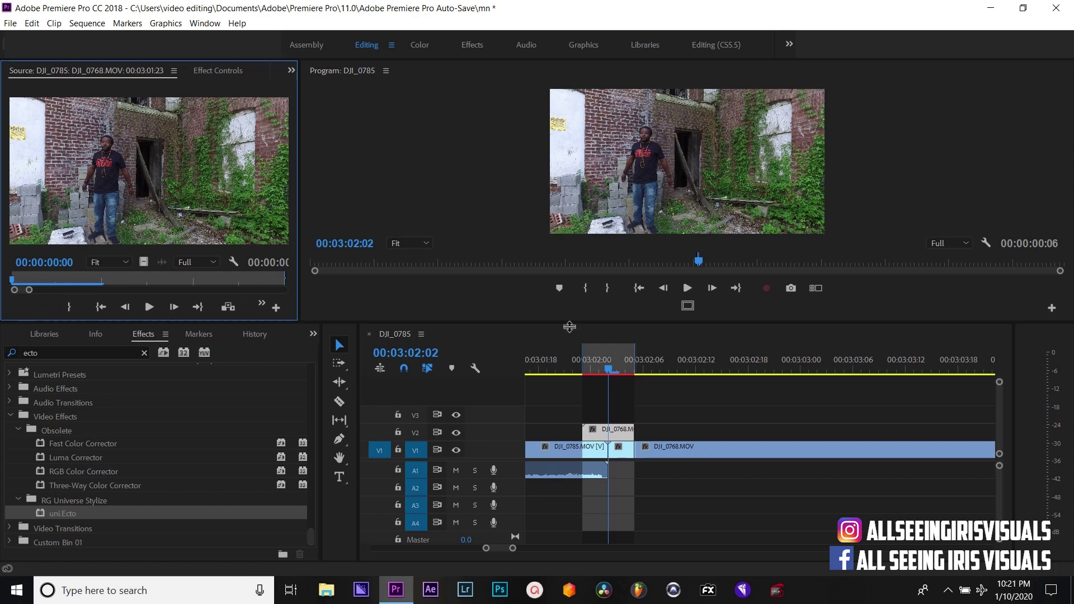
{"action": "left_click_drag", "start_coordinate": [576, 334], "coordinate": [577, 473]}
{"action": "left_click", "coordinate": [419, 382]}
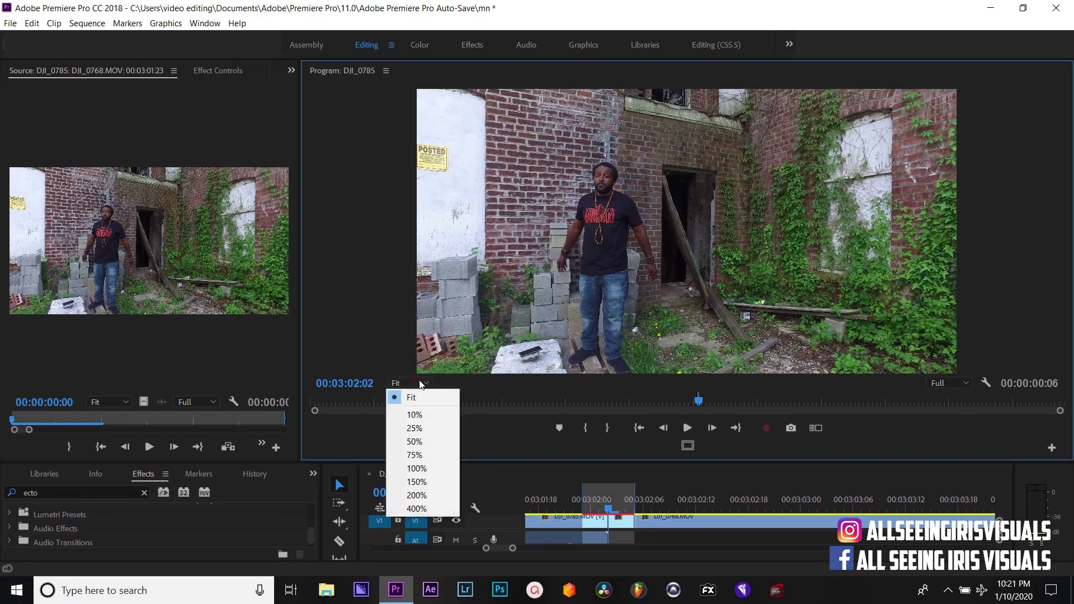
{"action": "left_click", "coordinate": [419, 456]}
- Pan to the performer's feet at 00:03:01:23 and show the V2 clip's Effect Controls
{"action": "key", "text": "Right"}
{"action": "key", "text": "Right"}
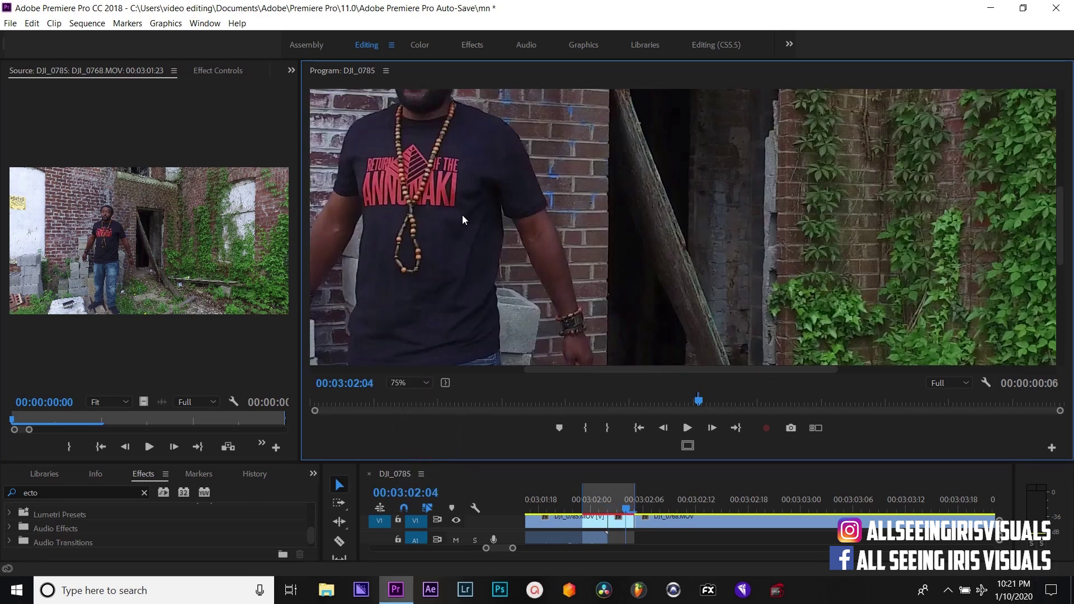
{"action": "key", "text": "Left"}
{"action": "key", "text": "Left"}
{"action": "key", "text": "Left"}
{"action": "key", "text": "Left"}
{"action": "key", "text": "Left"}
{"action": "left_click_drag", "start_coordinate": [555, 376], "coordinate": [498, 379]}
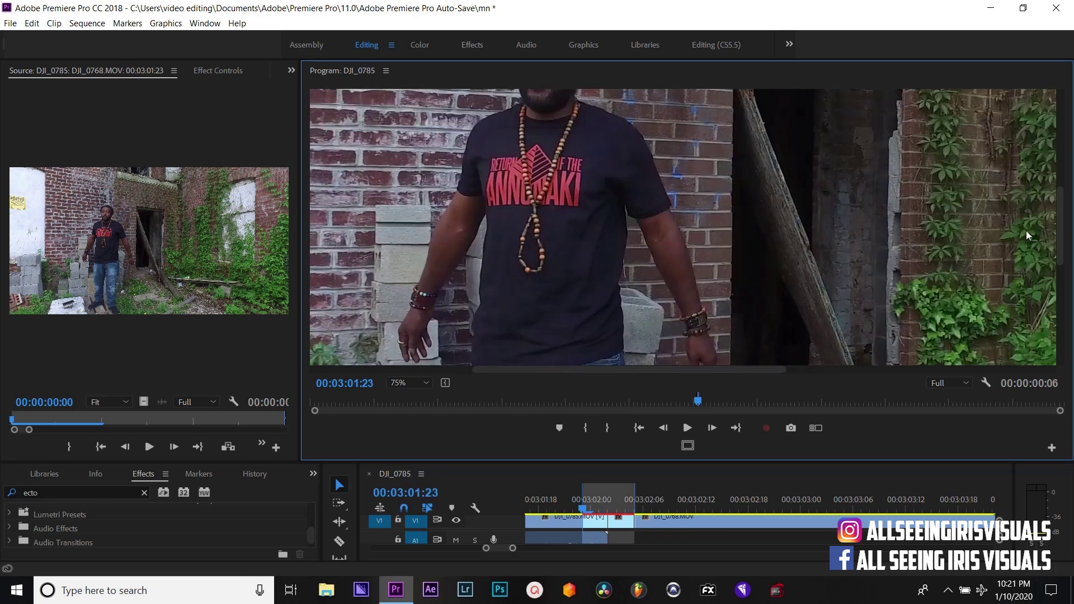
{"action": "left_click_drag", "start_coordinate": [1061, 237], "coordinate": [1032, 352]}
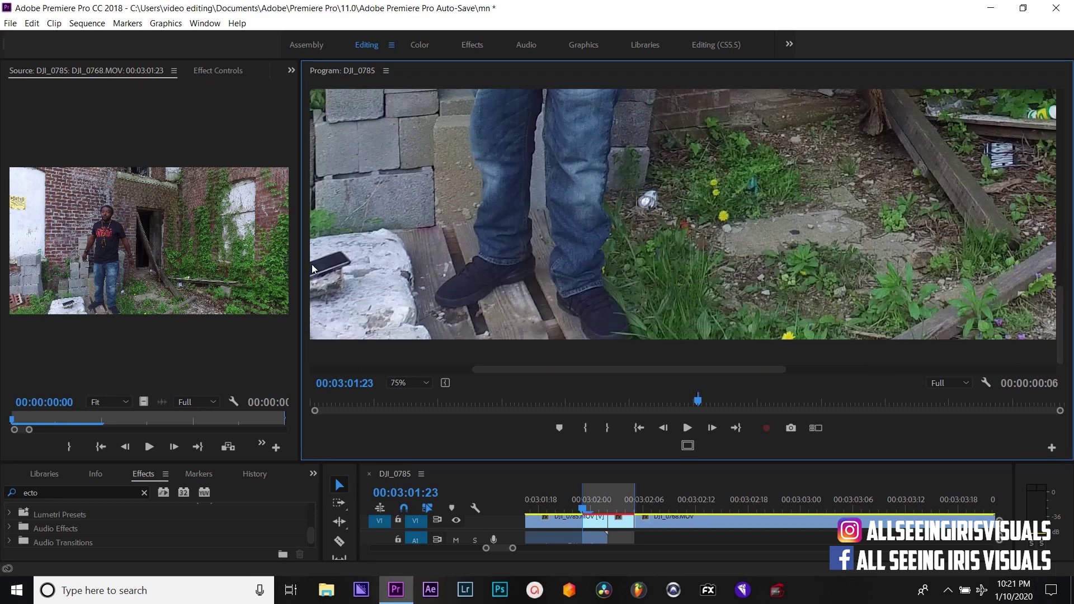
{"action": "left_click", "coordinate": [214, 75]}
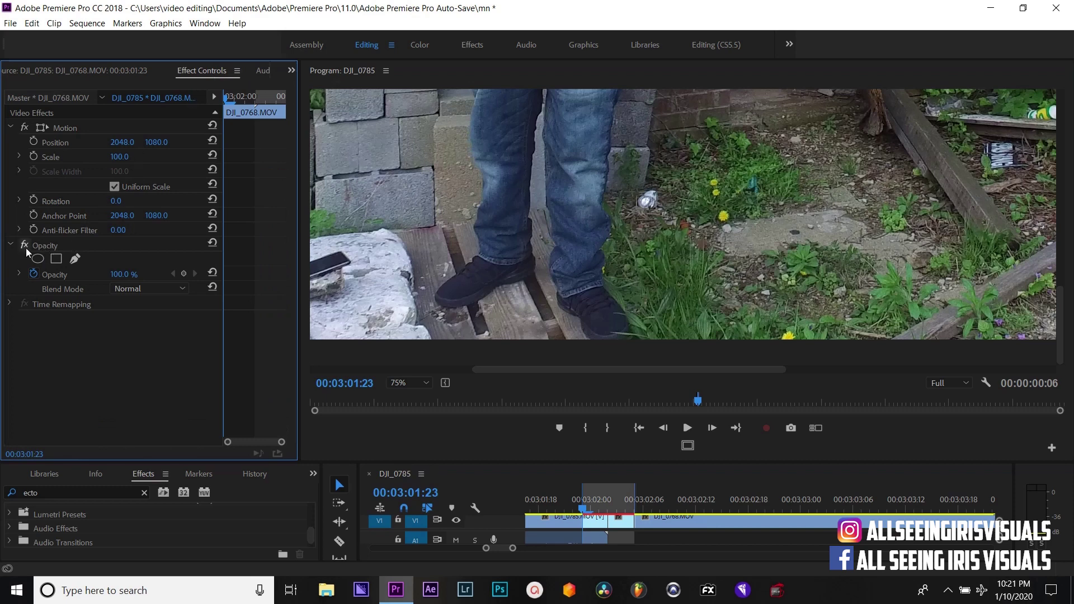
- Start a pen mask on the clip's Opacity, placing points around the shoe and up the leg
{"action": "left_click", "coordinate": [74, 261]}
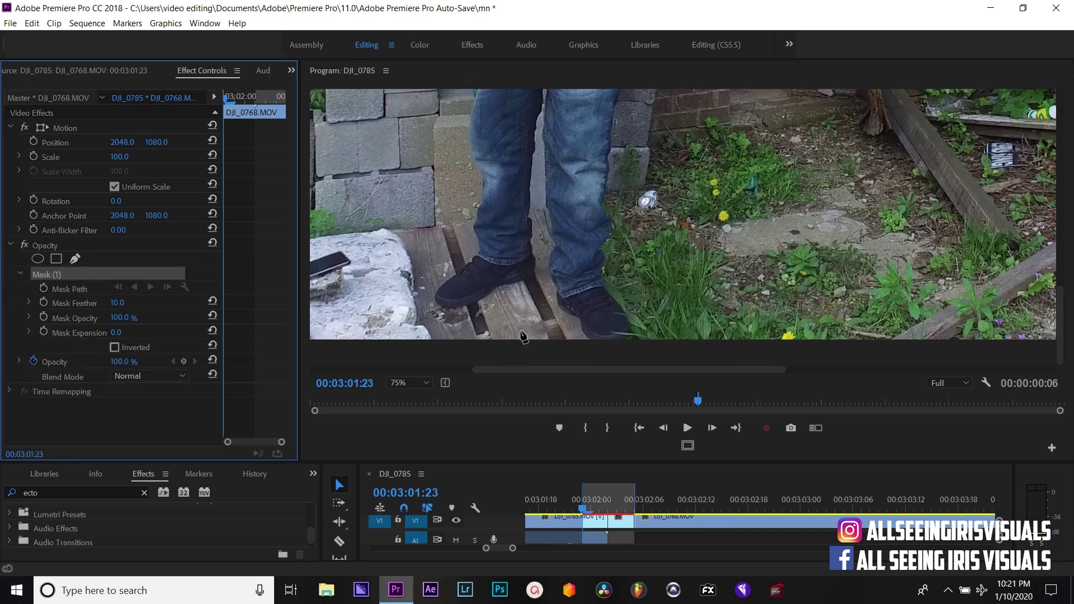
{"action": "left_click", "coordinate": [531, 276]}
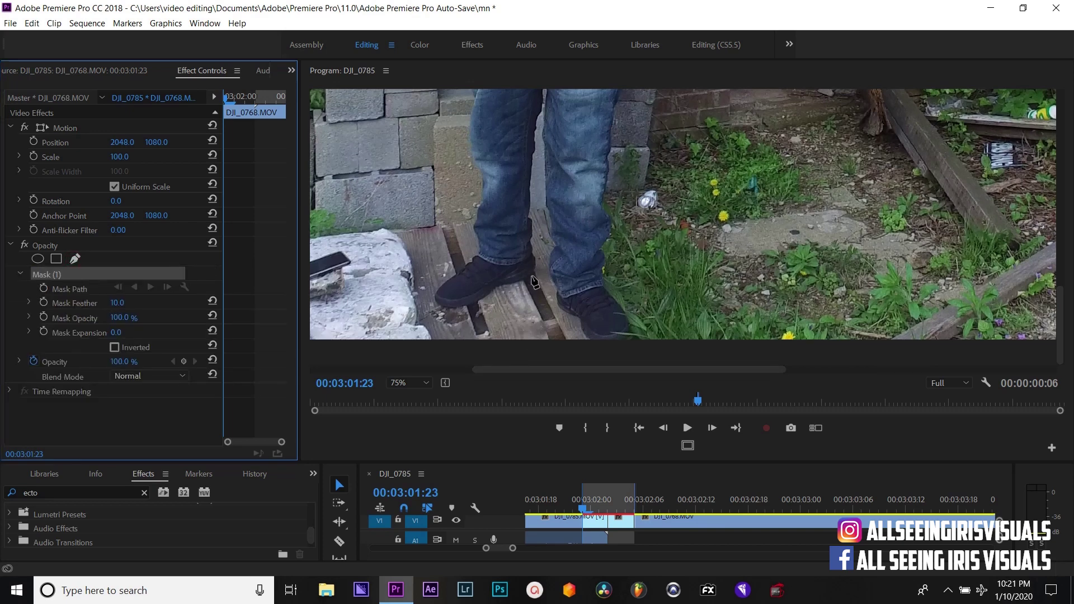
{"action": "left_click", "coordinate": [486, 294]}
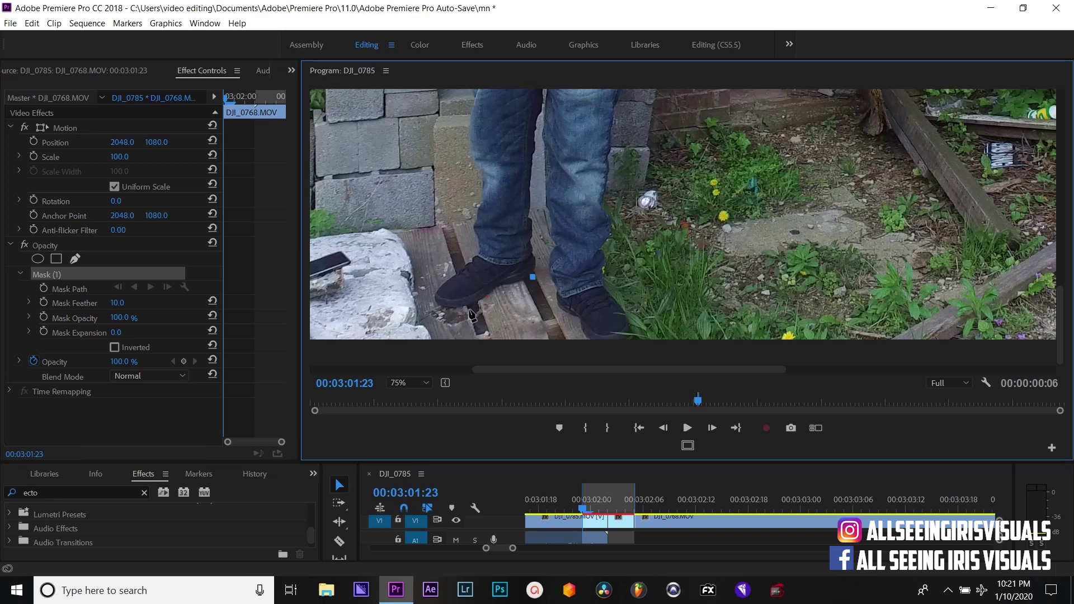
{"action": "left_click", "coordinate": [437, 304]}
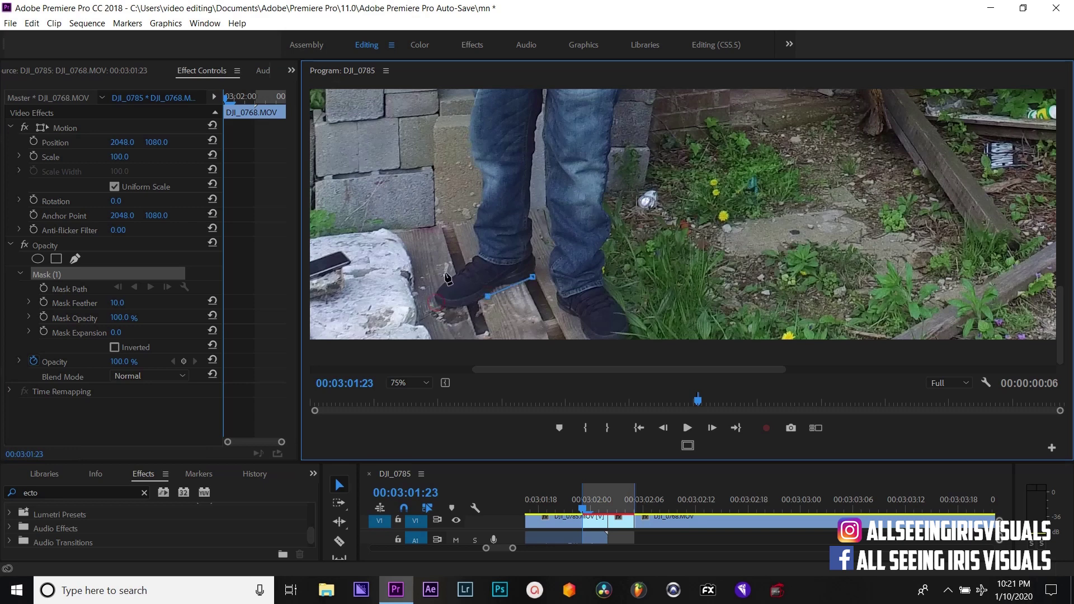
{"action": "left_click", "coordinate": [476, 252]}
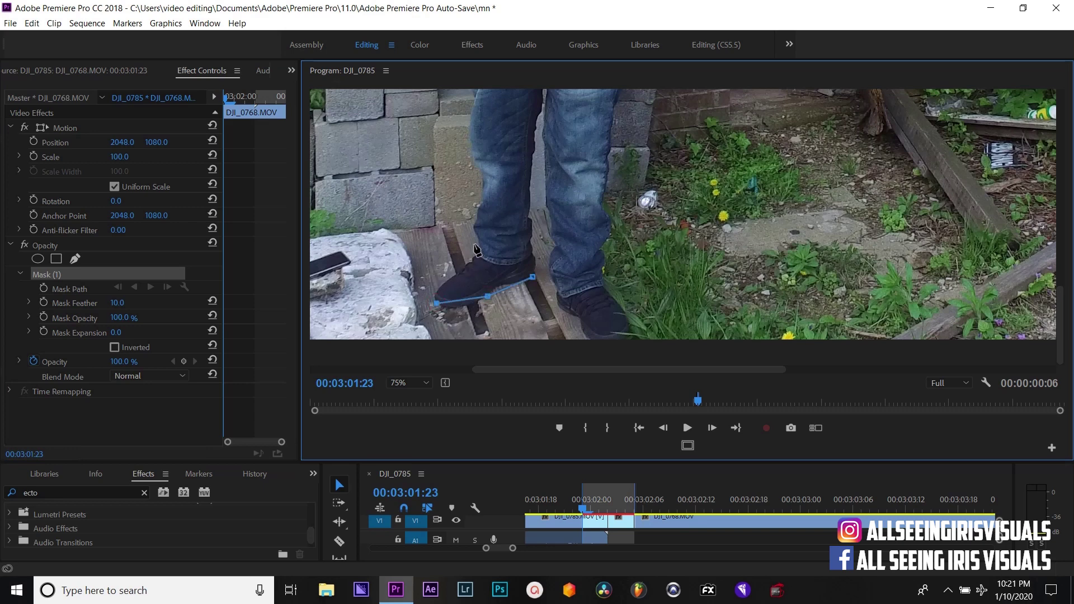
{"action": "left_click", "coordinate": [476, 166]}
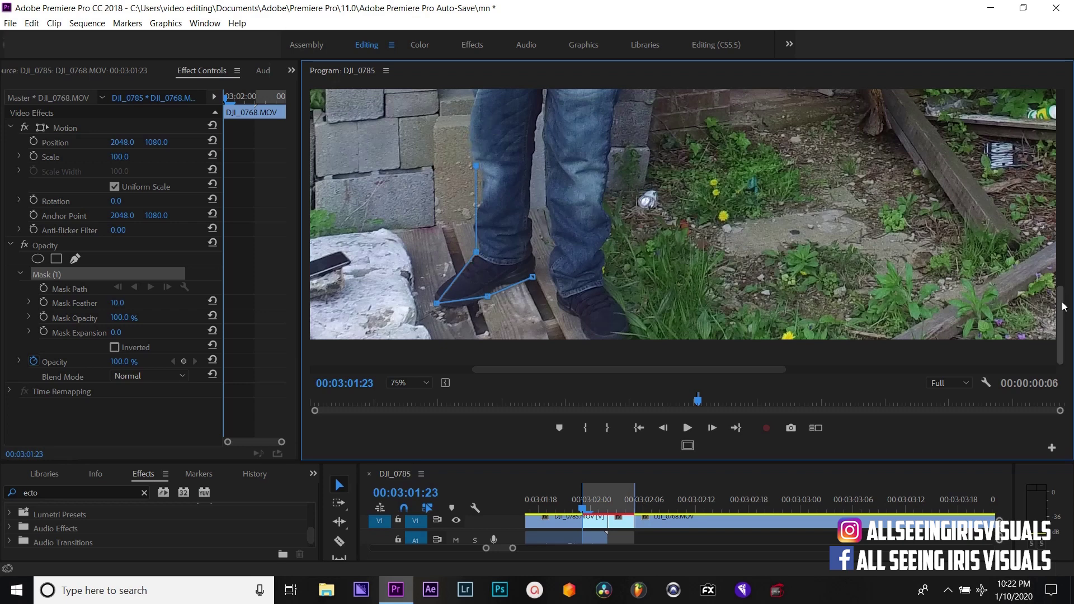
{"action": "left_click_drag", "start_coordinate": [1061, 316], "coordinate": [1045, 275]}
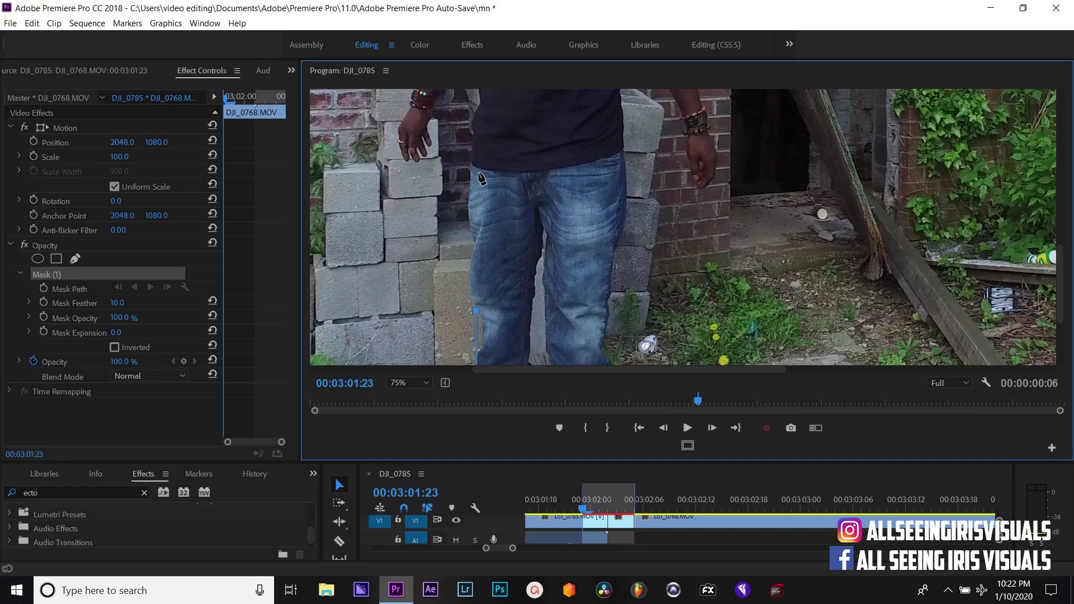
{"action": "scroll", "coordinate": [475, 157], "scroll_direction": "up", "scroll_amount": 5}
{"action": "scroll", "coordinate": [478, 168], "scroll_direction": "down", "scroll_amount": 4}
{"action": "scroll", "coordinate": [483, 185], "scroll_direction": "up", "scroll_amount": 4}
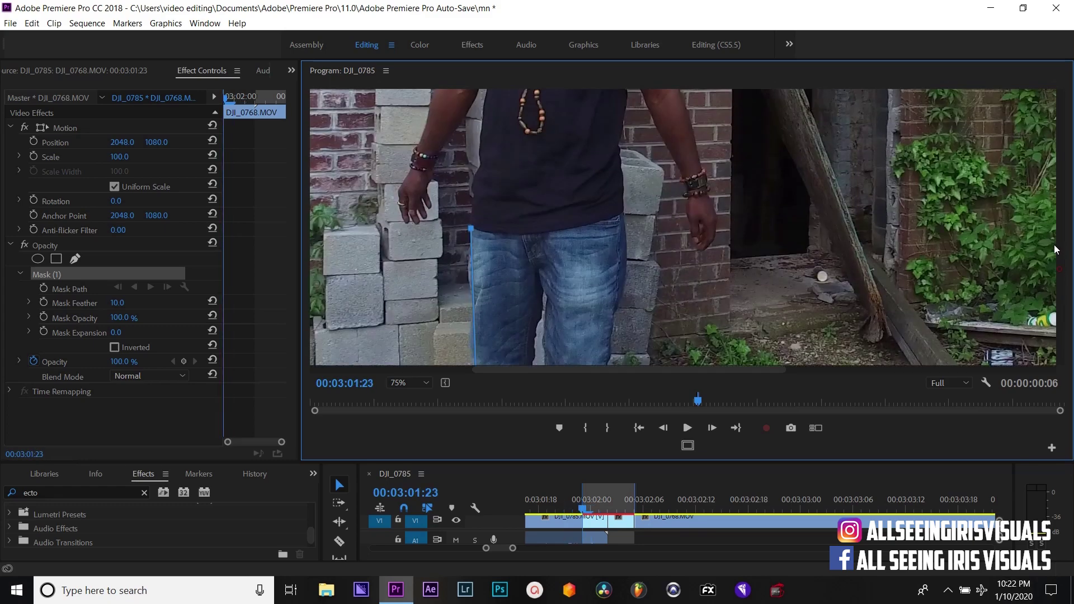
- Trace mask points down the man's arm, around his hand and back up
{"action": "left_click", "coordinate": [485, 192]}
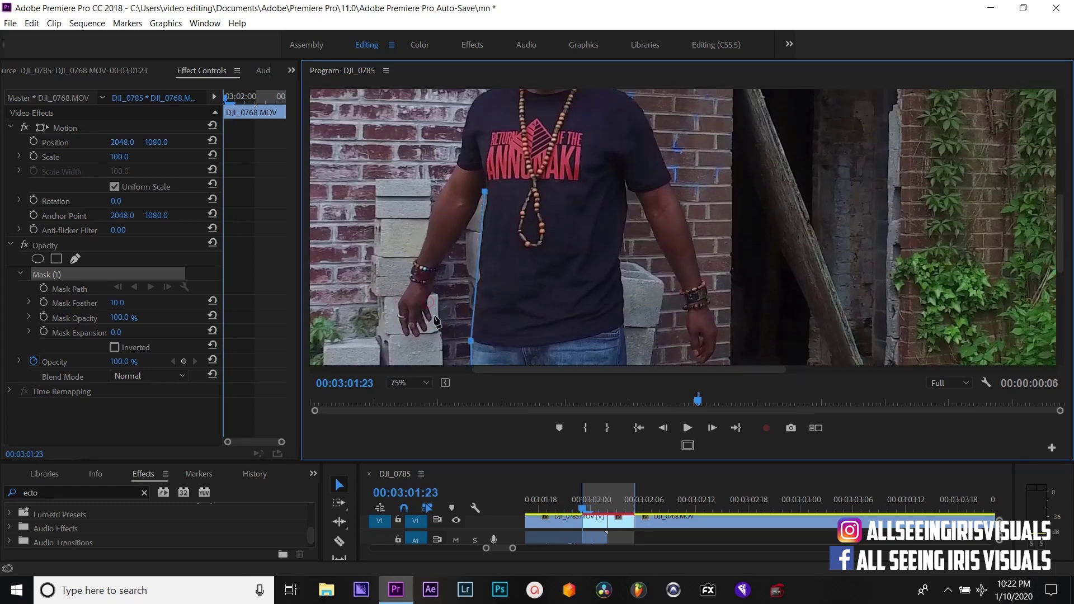
{"action": "left_click", "coordinate": [429, 302]}
{"action": "left_click", "coordinate": [418, 339]}
{"action": "left_click", "coordinate": [398, 306]}
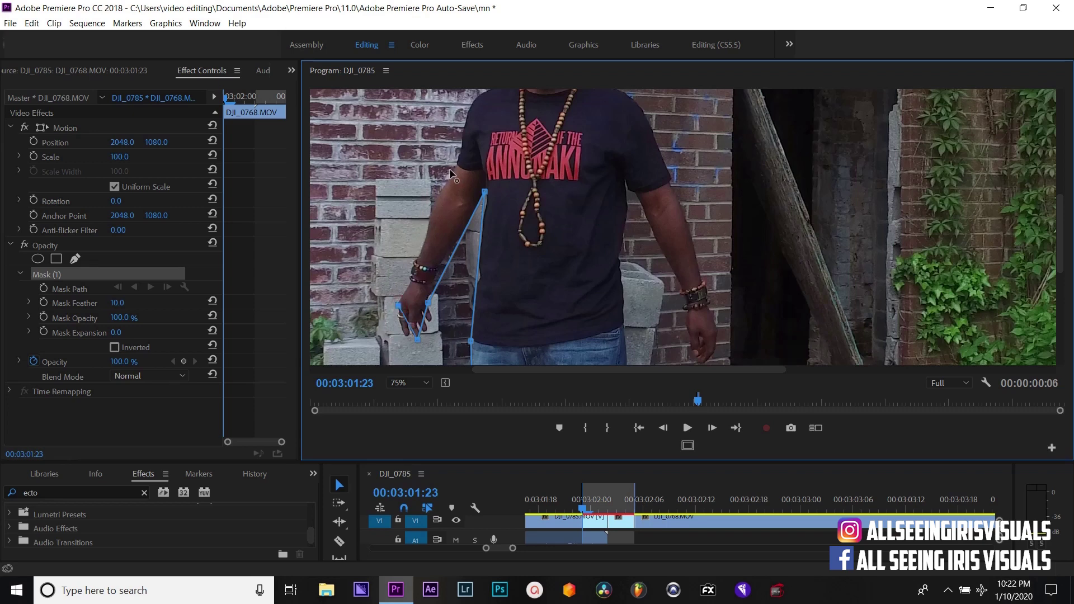
{"action": "left_click", "coordinate": [450, 170]}
{"action": "scroll", "coordinate": [762, 214], "scroll_direction": "up", "scroll_amount": 3}
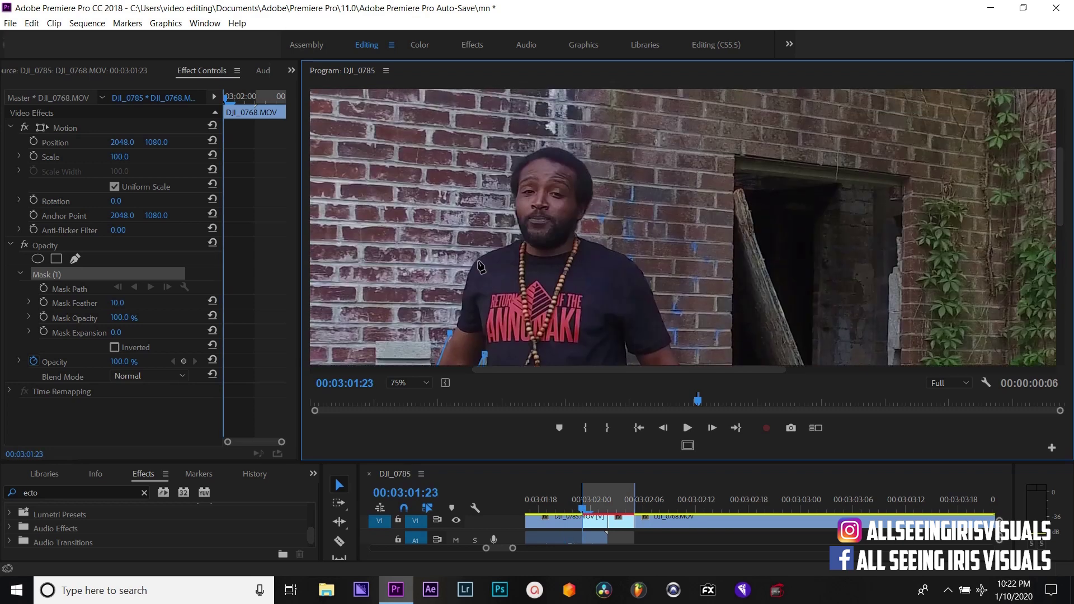
- Trace mask points around the man's head and down his far shoulder
{"action": "left_click", "coordinate": [521, 237]}
{"action": "left_click", "coordinate": [511, 200]}
{"action": "left_click", "coordinate": [530, 152]}
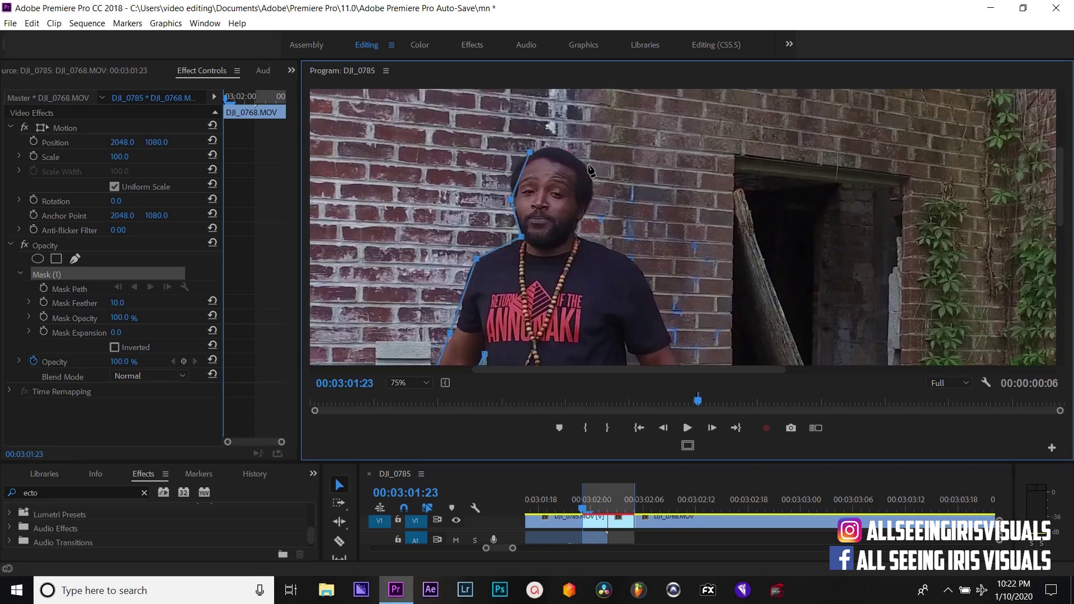
{"action": "left_click", "coordinate": [570, 150]}
{"action": "left_click", "coordinate": [592, 194]}
{"action": "left_click", "coordinate": [577, 234]}
{"action": "left_click", "coordinate": [633, 263]}
{"action": "left_click", "coordinate": [672, 340]}
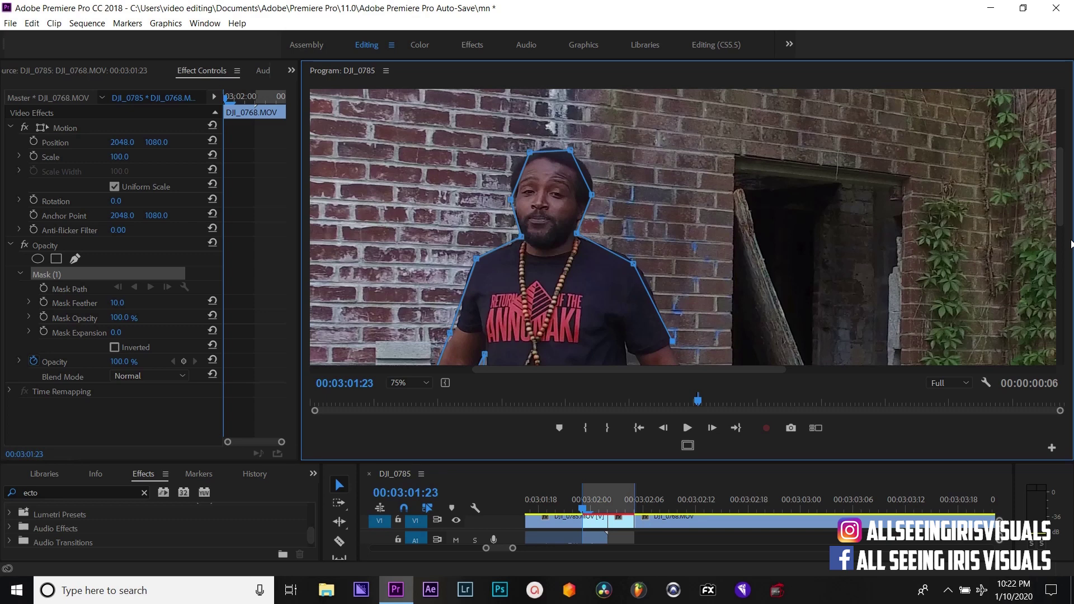
{"action": "left_click_drag", "start_coordinate": [1066, 222], "coordinate": [1067, 282]}
- Add mask points around the other hand and up the inner arm and side
{"action": "left_click", "coordinate": [717, 281]}
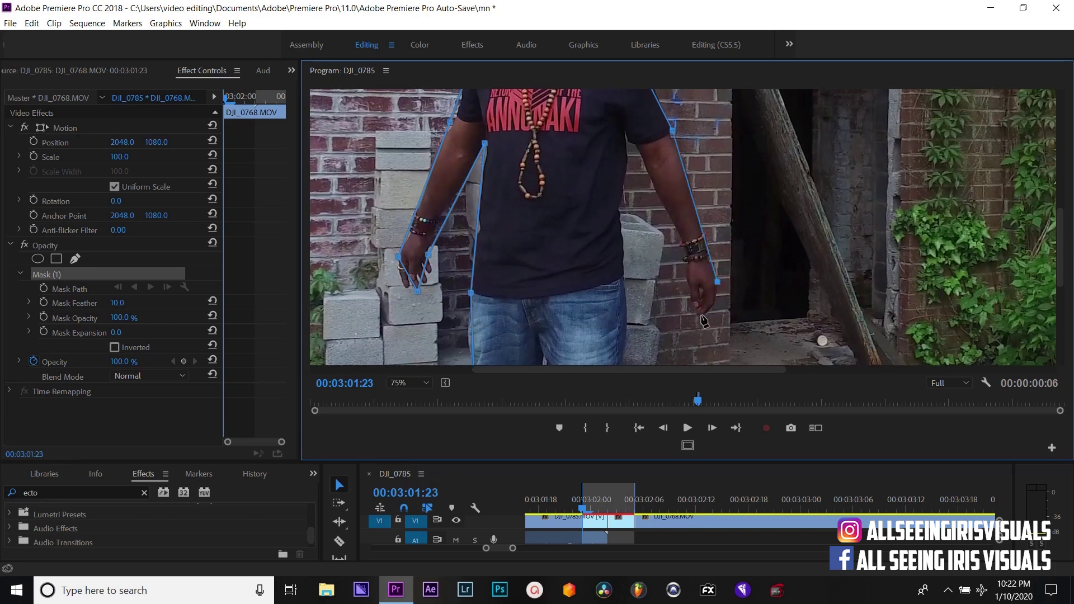
{"action": "left_click", "coordinate": [702, 317]}
{"action": "left_click", "coordinate": [689, 260]}
{"action": "left_click", "coordinate": [630, 144]}
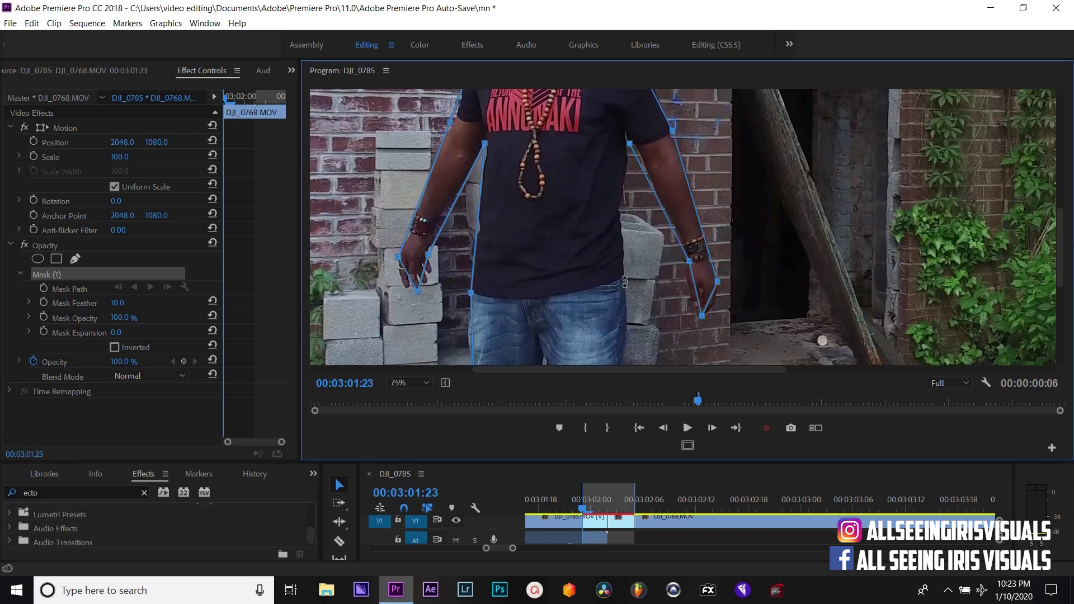
{"action": "left_click", "coordinate": [629, 289]}
{"action": "left_click_drag", "start_coordinate": [1066, 252], "coordinate": [1051, 310]}
- Trace the mask down the legs, around the feet, and close it at the first point
{"action": "left_click", "coordinate": [606, 272]}
{"action": "left_click", "coordinate": [605, 351]}
{"action": "left_click", "coordinate": [630, 329]}
{"action": "left_click", "coordinate": [591, 339]}
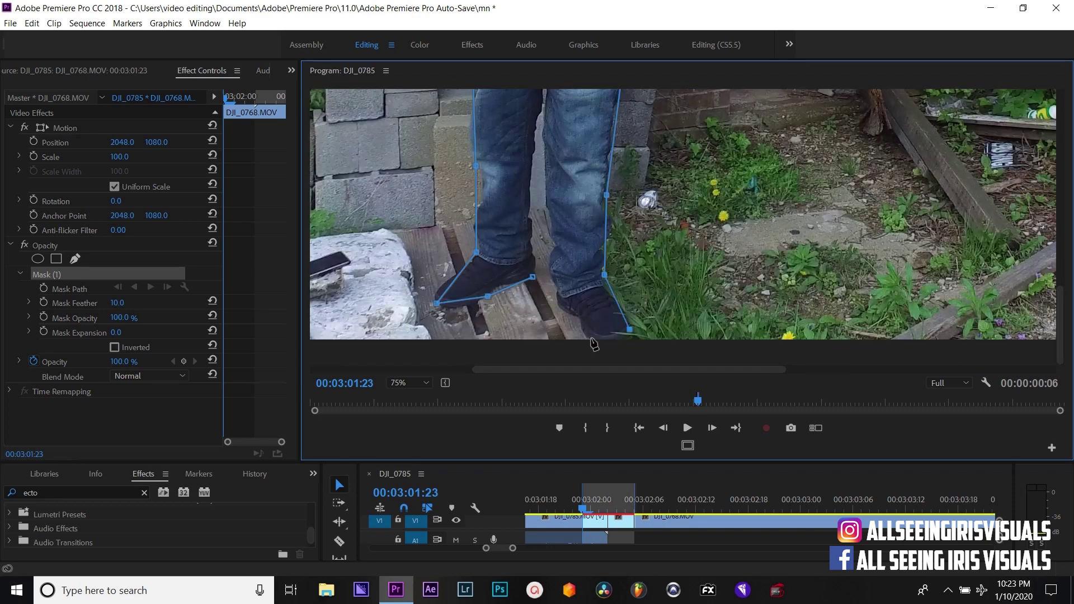
{"action": "left_click", "coordinate": [558, 304]}
{"action": "left_click", "coordinate": [548, 259]}
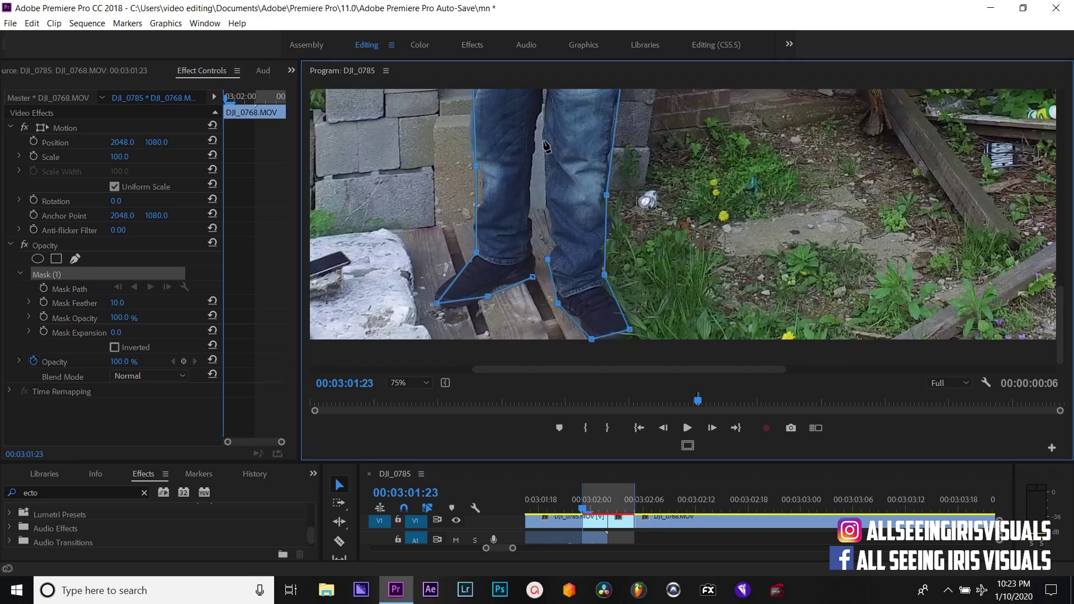
{"action": "left_click", "coordinate": [546, 90]}
{"action": "left_click", "coordinate": [533, 277]}
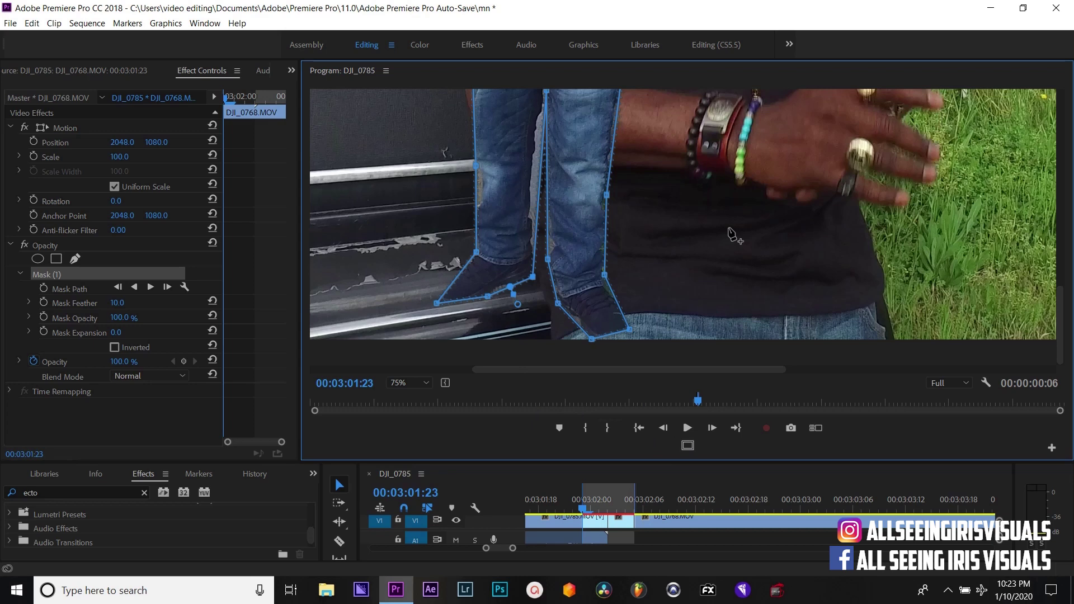
- Check the mask on adjacent frames and set the Program view zoom to Fit
{"action": "key", "text": "Left"}
{"action": "key", "text": "Left"}
{"action": "key", "text": "Right"}
{"action": "key", "text": "Right"}
{"action": "left_click", "coordinate": [416, 383]}
{"action": "left_click", "coordinate": [421, 400]}
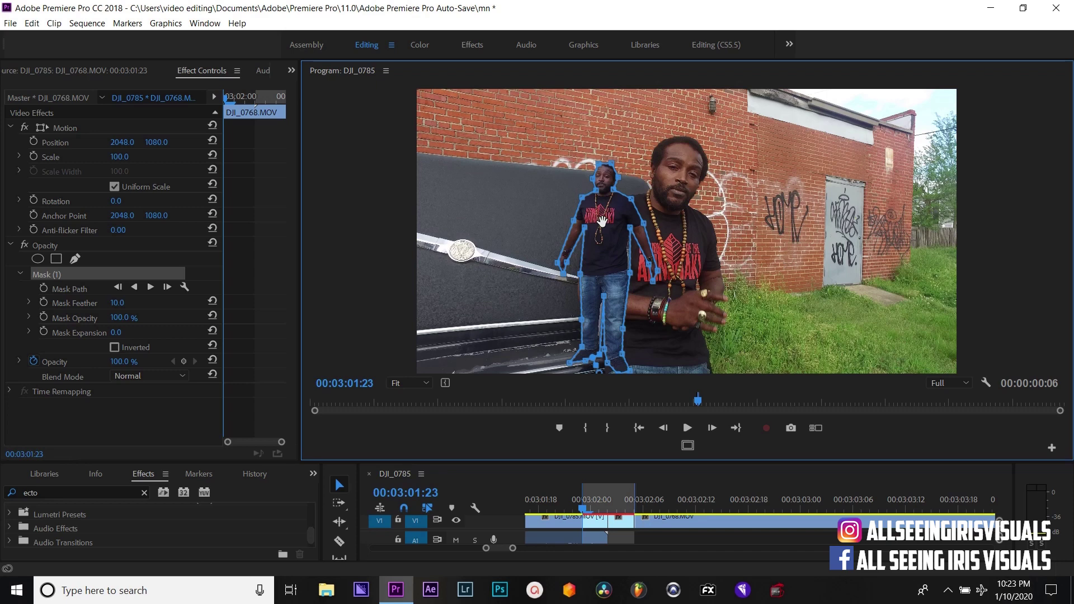
- Zoom the Program view to 75% and add and nudge mask points around the man's head
{"action": "left_click", "coordinate": [419, 386]}
{"action": "left_click", "coordinate": [429, 455]}
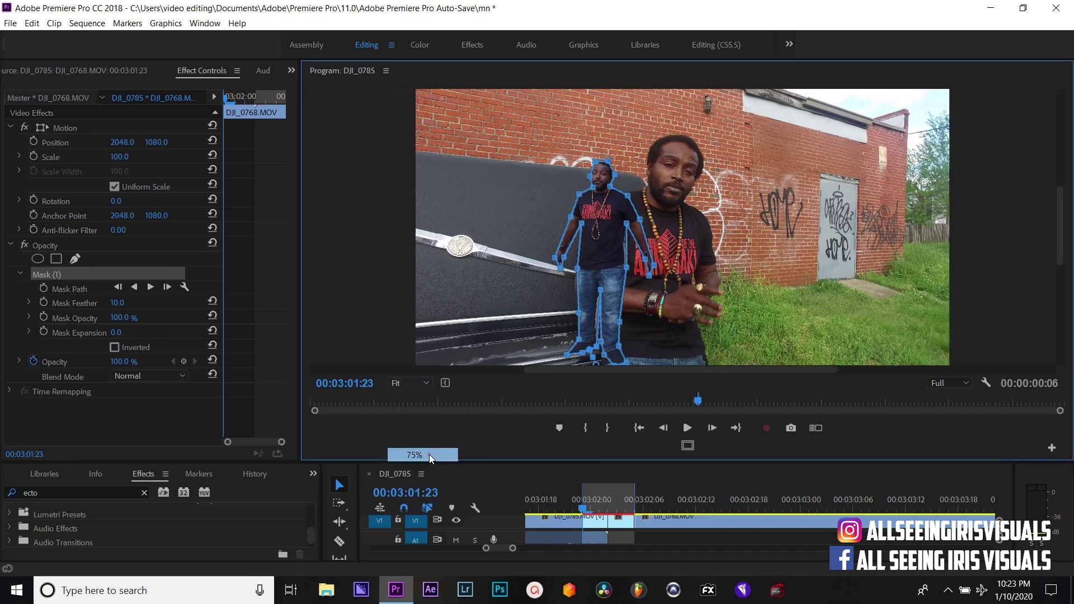
{"action": "left_click", "coordinate": [429, 455]}
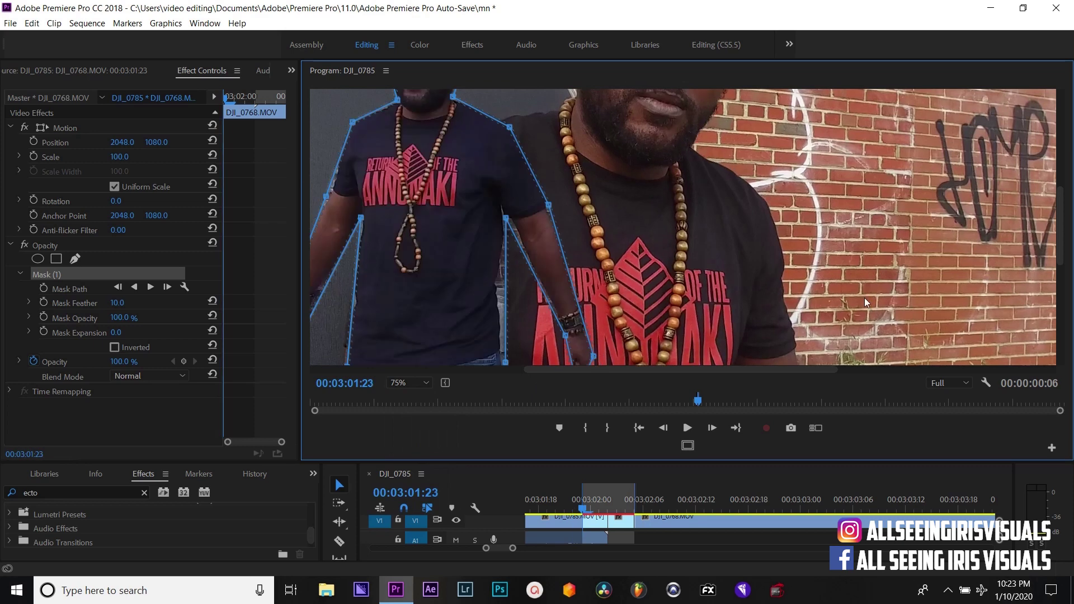
{"action": "left_click_drag", "start_coordinate": [1060, 232], "coordinate": [934, 184]}
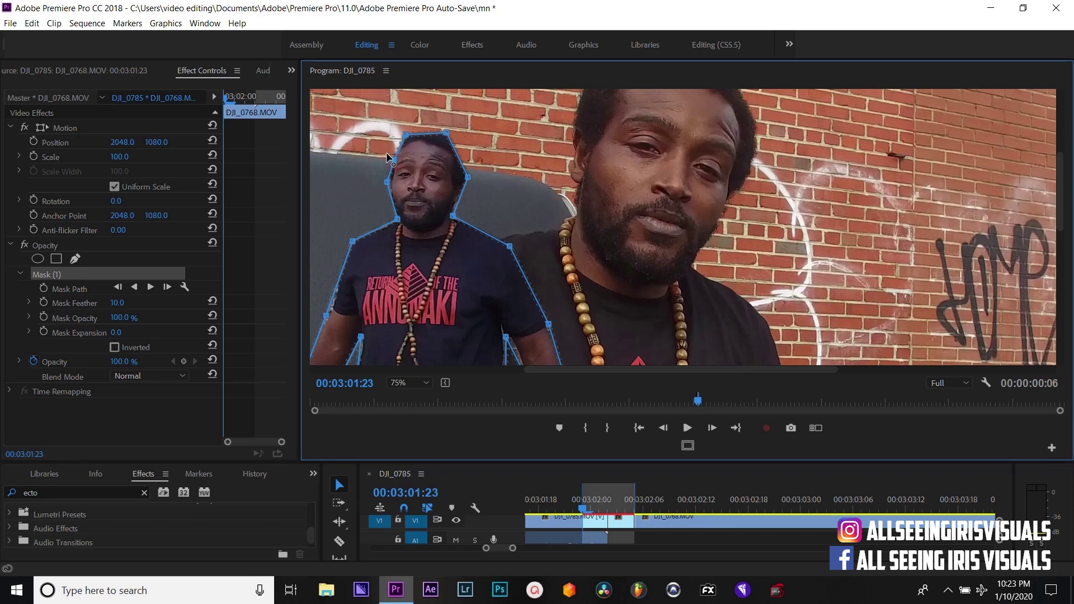
{"action": "left_click", "coordinate": [386, 153]}
{"action": "left_click_drag", "start_coordinate": [386, 150], "coordinate": [392, 152]}
{"action": "left_click", "coordinate": [383, 179]}
{"action": "left_click_drag", "start_coordinate": [461, 199], "coordinate": [467, 200]}
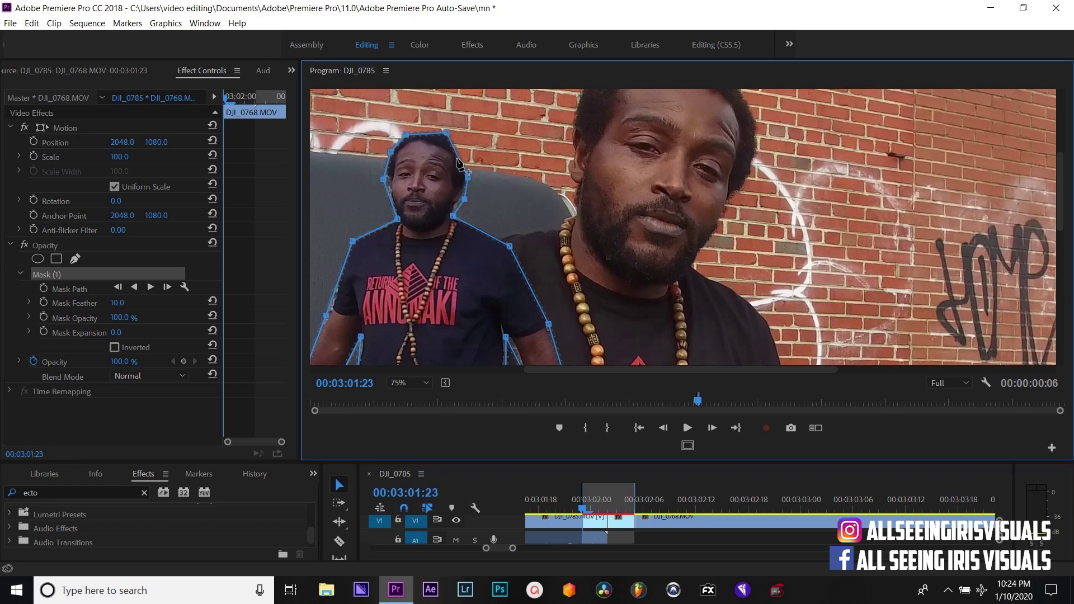
{"action": "left_click_drag", "start_coordinate": [462, 157], "coordinate": [466, 153]}
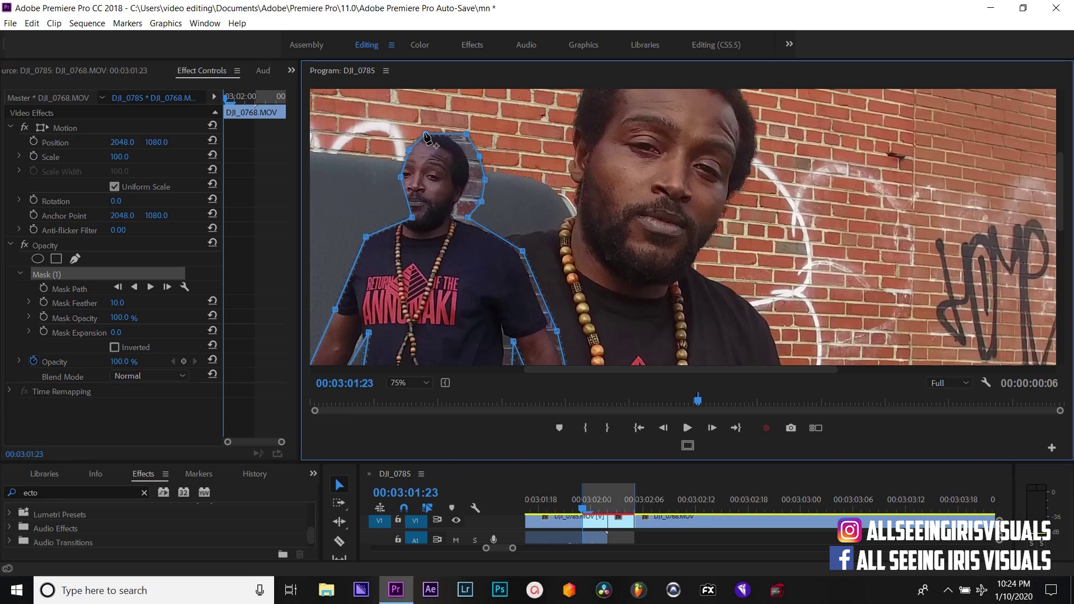
- Check neighbouring frames, add a mask point tucked in by the arm, and return zoom to Fit
{"action": "key", "text": "Right"}
{"action": "key", "text": "Right"}
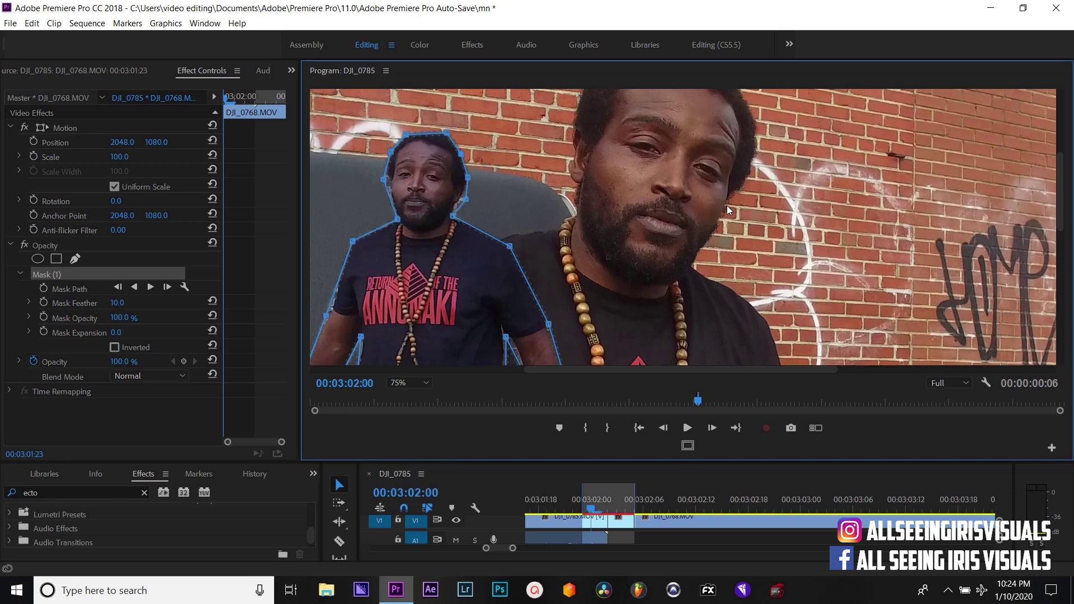
{"action": "key", "text": "Left"}
{"action": "key", "text": "Left"}
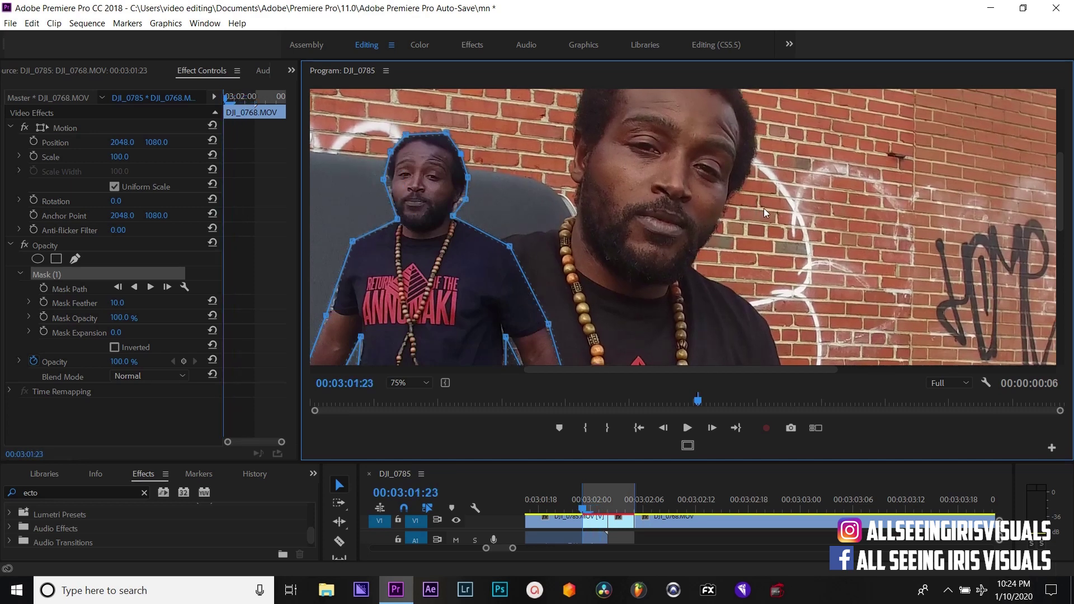
{"action": "scroll", "coordinate": [1042, 267], "scroll_direction": "down", "scroll_amount": 5}
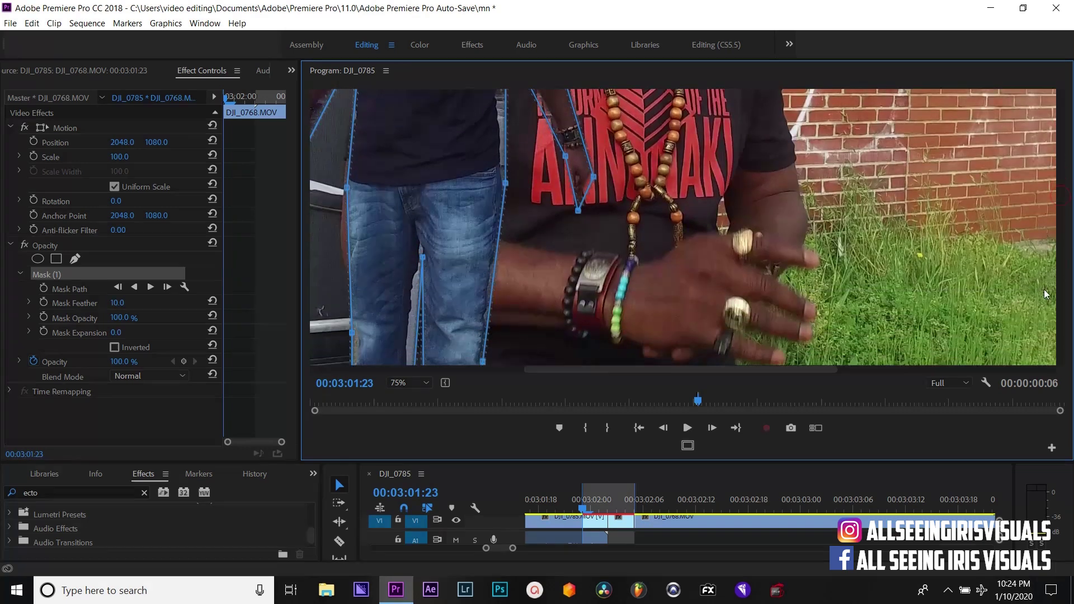
{"action": "scroll", "coordinate": [1041, 267], "scroll_direction": "up", "scroll_amount": 2}
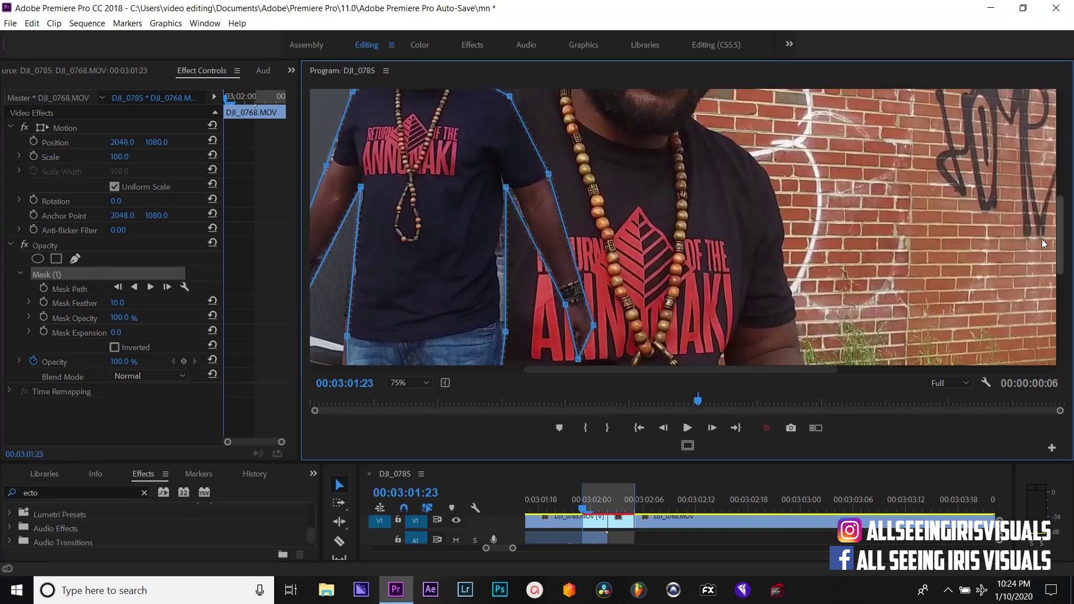
{"action": "left_click", "coordinate": [500, 258]}
{"action": "left_click_drag", "start_coordinate": [499, 259], "coordinate": [496, 255]}
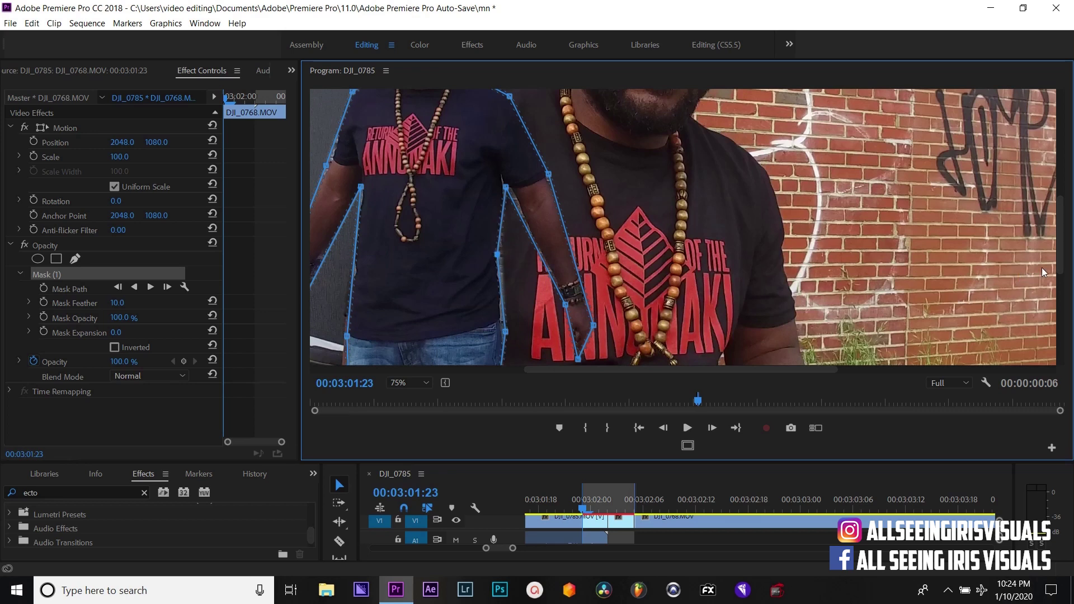
{"action": "mouse_move", "coordinate": [1063, 261]}
{"action": "left_mouse_down"}
{"action": "mouse_move", "coordinate": [1061, 324]}
{"action": "mouse_move", "coordinate": [1054, 249]}
{"action": "left_mouse_up"}
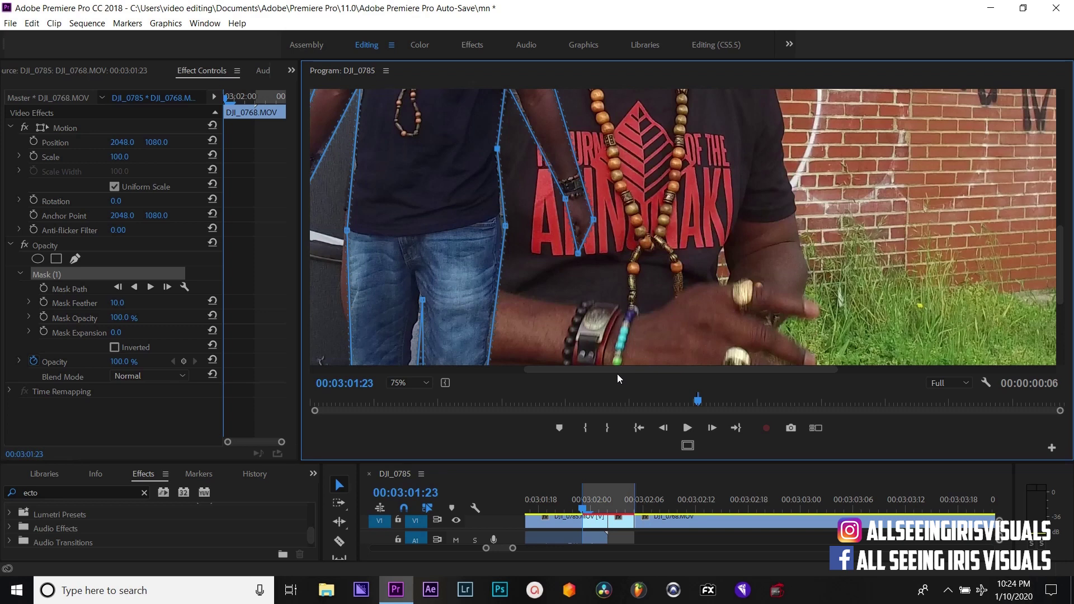
{"action": "left_click", "coordinate": [421, 385]}
{"action": "left_click", "coordinate": [423, 392]}
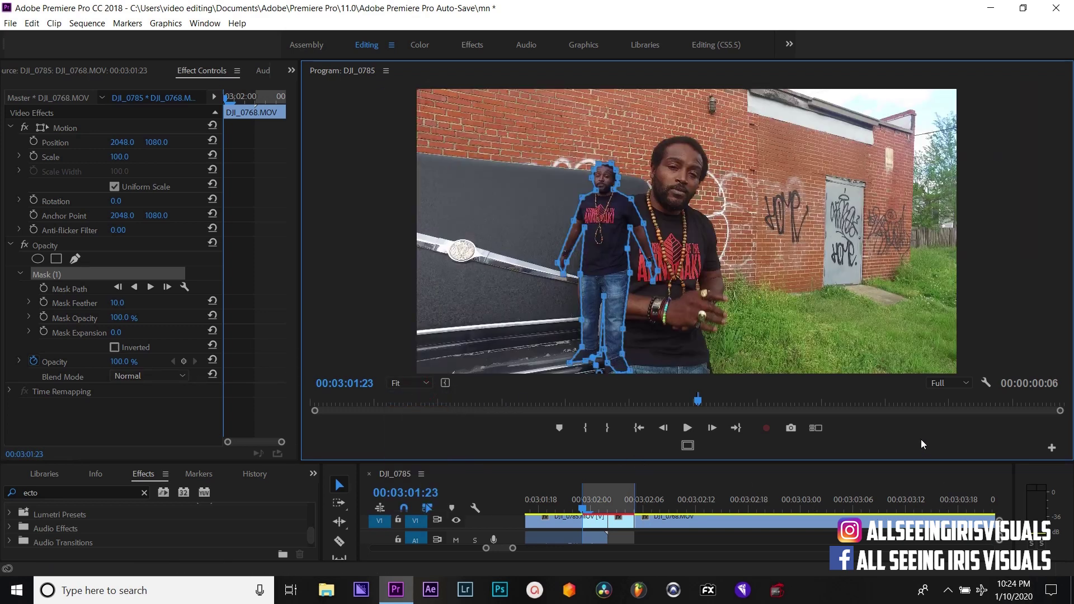
- Nest the masked V2 clip into a sequence named 'glow effect'
{"action": "left_click_drag", "start_coordinate": [899, 464], "coordinate": [856, 324]}
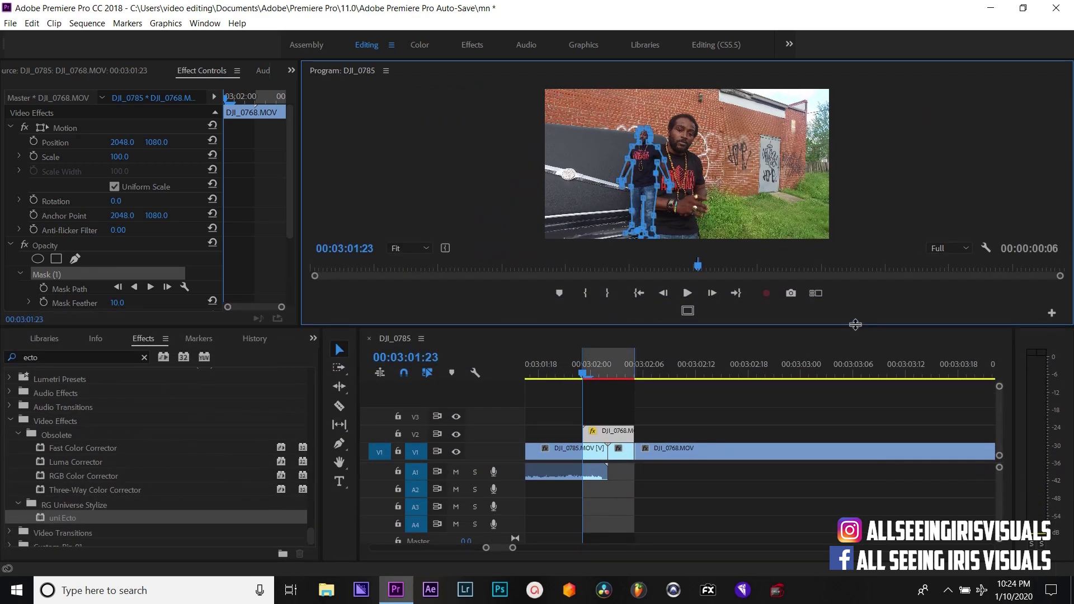
{"action": "right_click", "coordinate": [604, 435]}
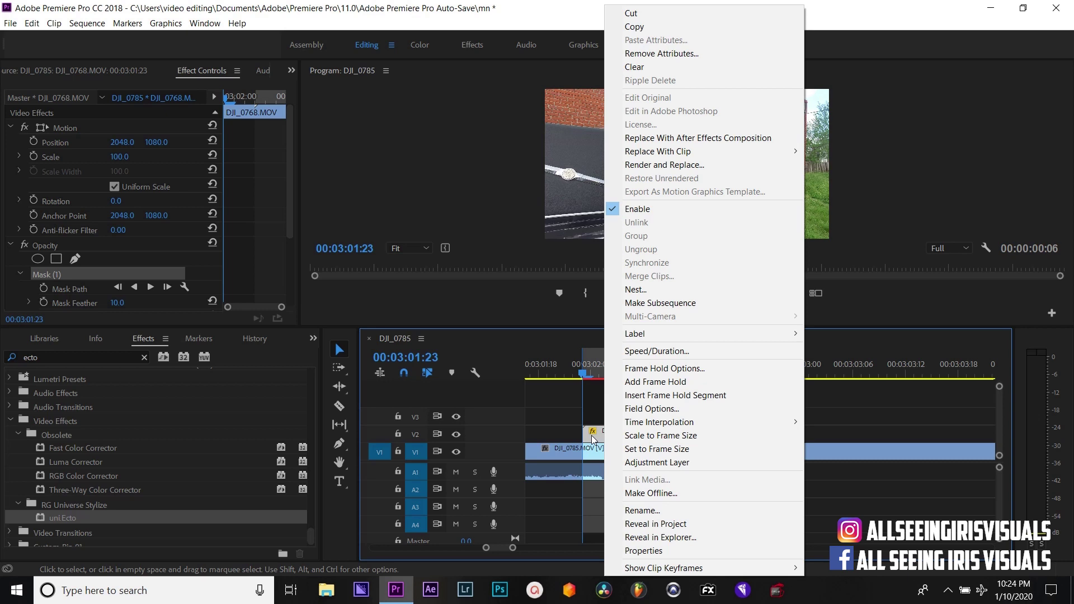
{"action": "left_click", "coordinate": [660, 291]}
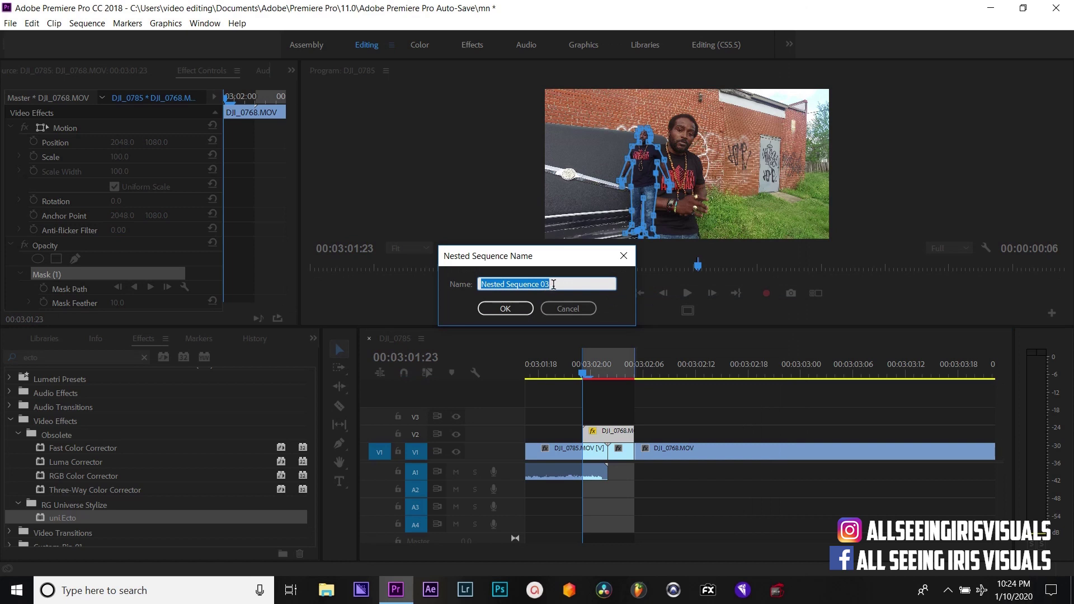
{"action": "left_click_drag", "start_coordinate": [553, 285], "coordinate": [476, 285]}
{"action": "type", "text": "g"}
{"action": "type", "text": "low effect"}
{"action": "left_click", "coordinate": [507, 309]}
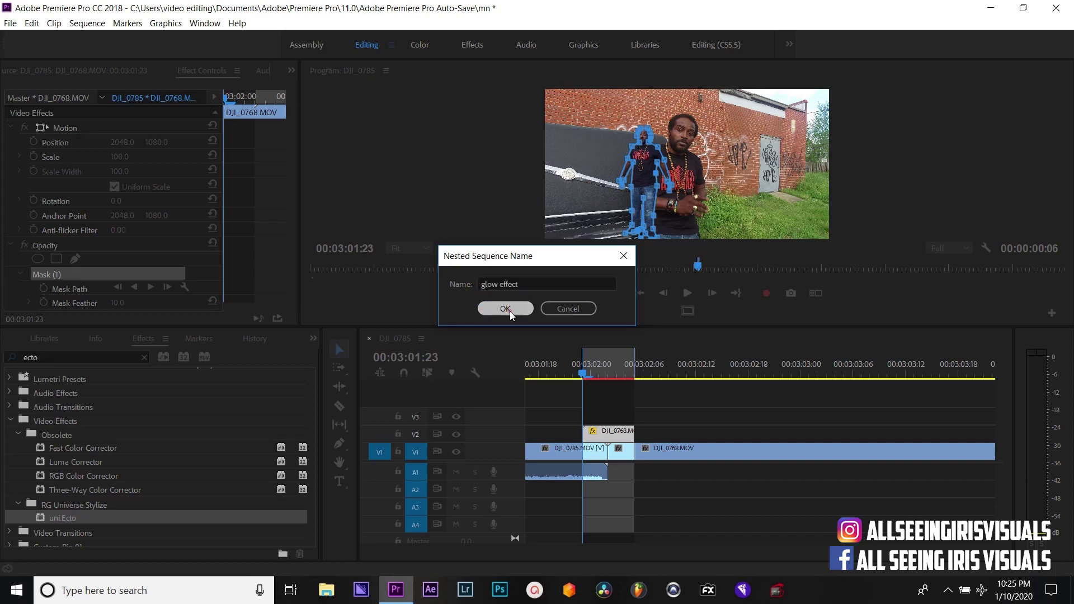
{"action": "left_click", "coordinate": [593, 359]}
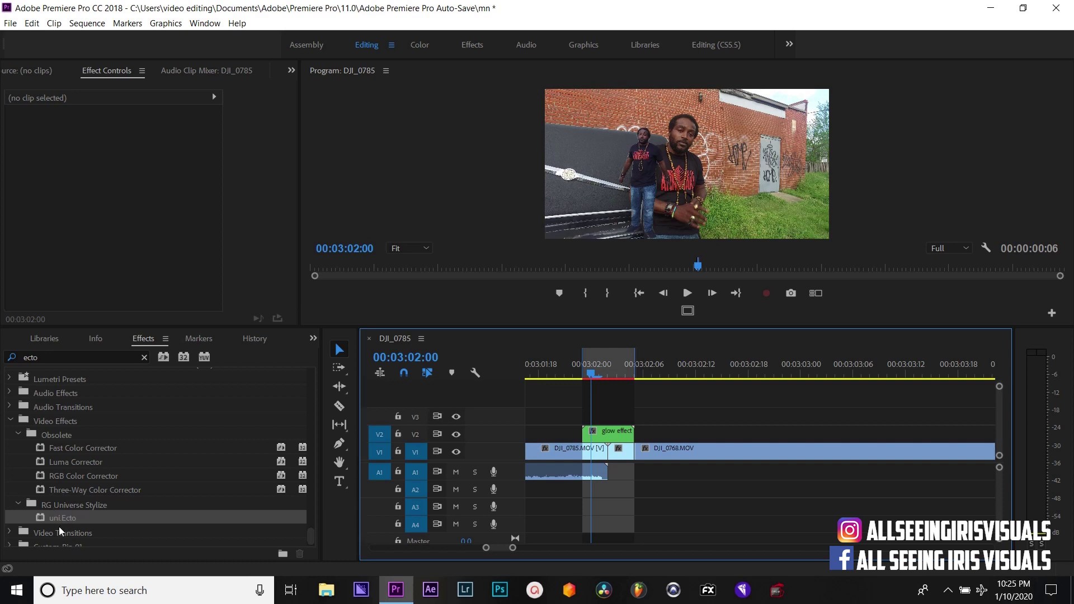
- Apply uni.Ecto to the 'glow effect' clip and bring its glow settings into view in Effect Controls
{"action": "left_click_drag", "start_coordinate": [60, 522], "coordinate": [605, 438]}
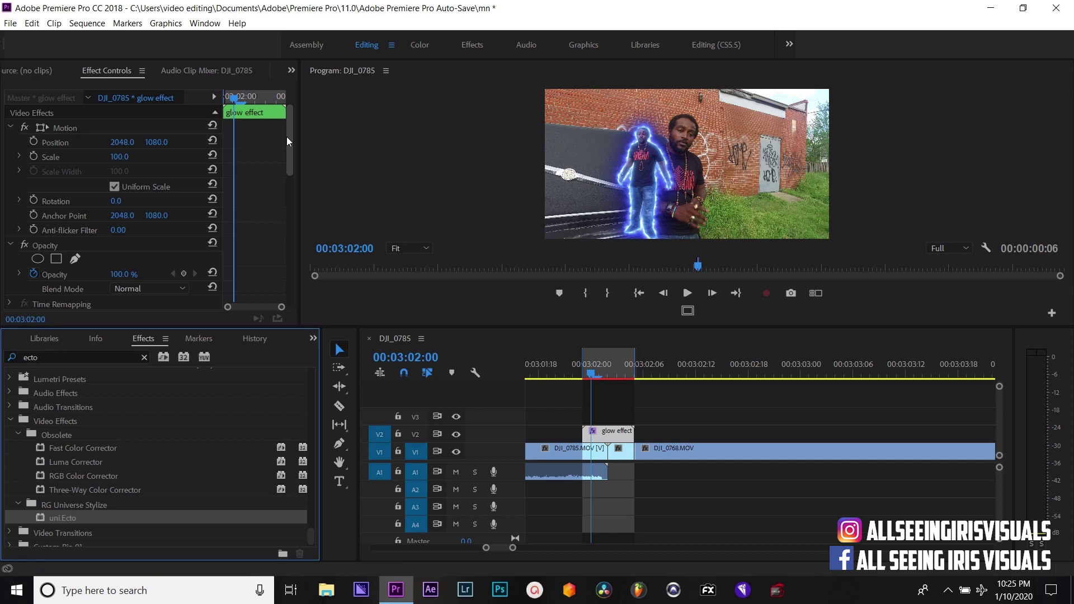
{"action": "left_click_drag", "start_coordinate": [286, 137], "coordinate": [287, 220]}
{"action": "scroll", "coordinate": [146, 105], "scroll_direction": "up", "scroll_amount": 2}
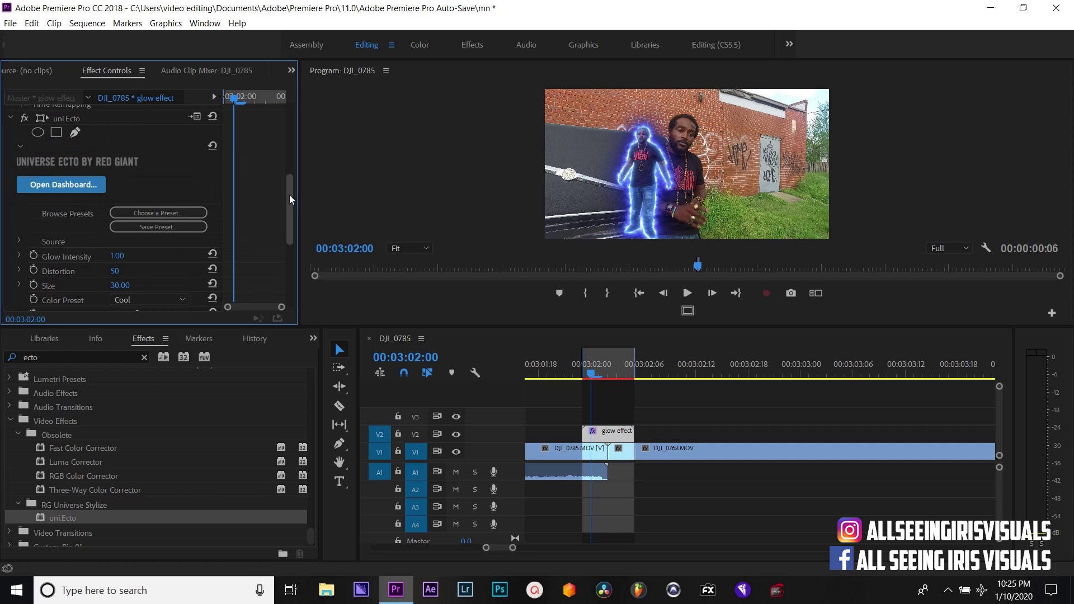
{"action": "left_click_drag", "start_coordinate": [290, 195], "coordinate": [287, 205]}
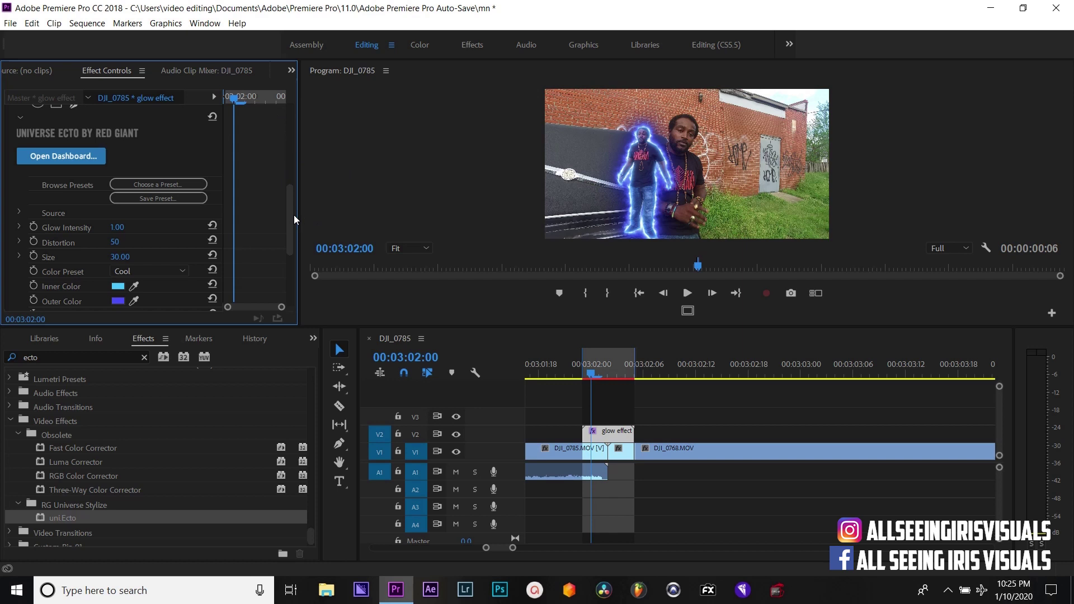
{"action": "left_click_drag", "start_coordinate": [288, 216], "coordinate": [288, 236]}
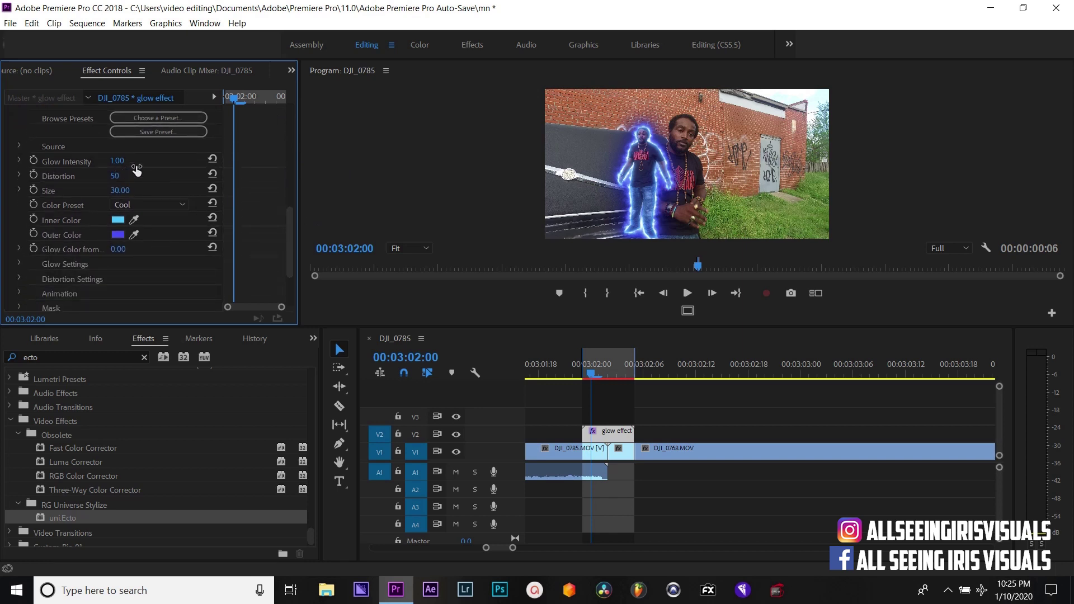
{"action": "left_click_drag", "start_coordinate": [114, 176], "coordinate": [150, 193]}
- Set the Ecto glow's inner colour to yellow and its outer colour to deep red
{"action": "left_click", "coordinate": [118, 220]}
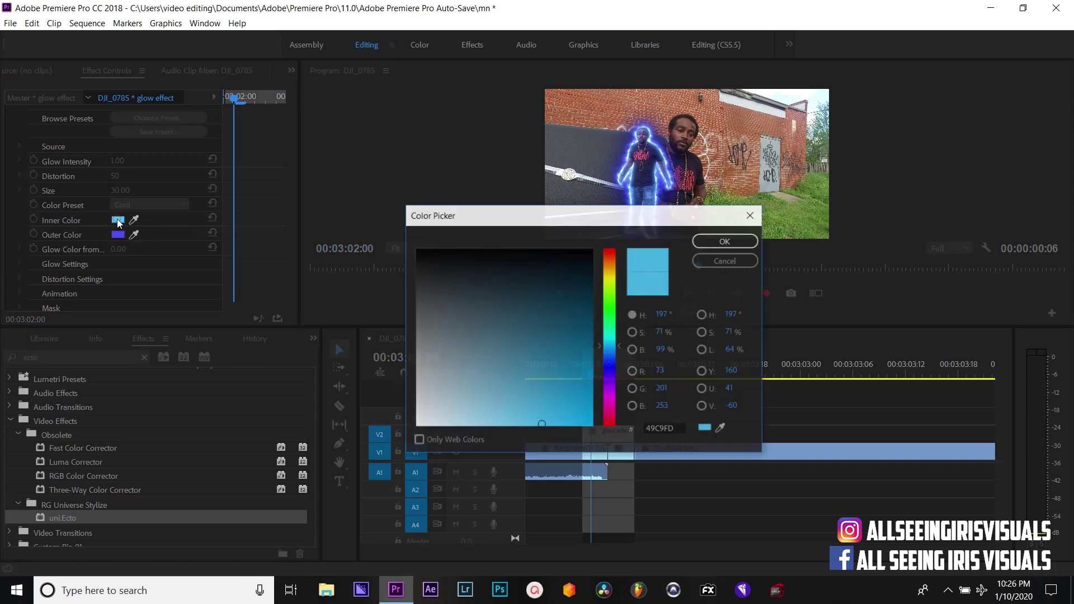
{"action": "left_click", "coordinate": [608, 275]}
{"action": "left_click", "coordinate": [710, 241]}
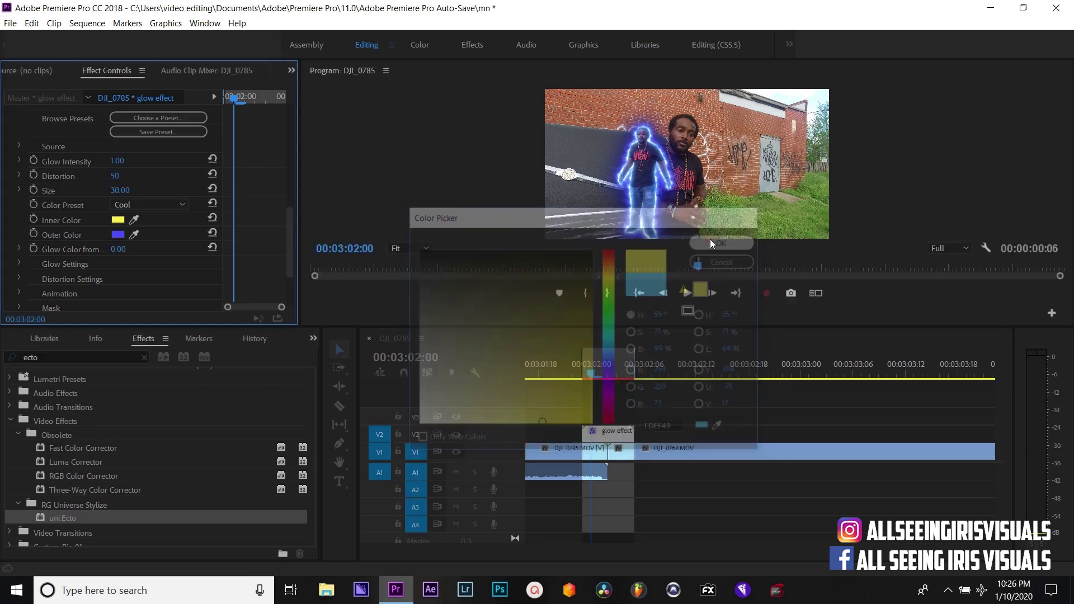
{"action": "left_click", "coordinate": [119, 235]}
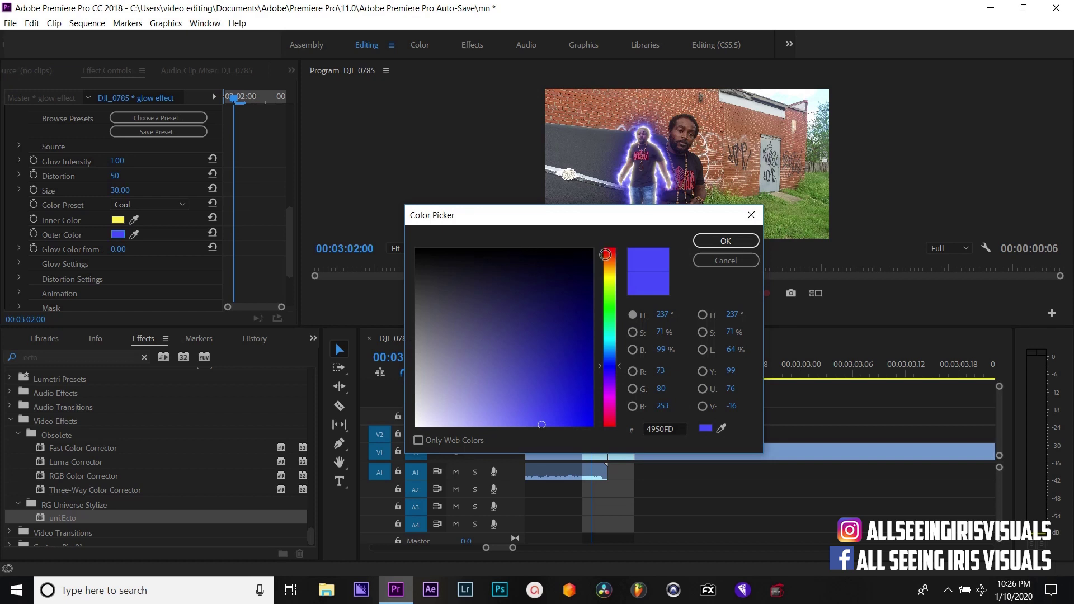
{"action": "left_click", "coordinate": [605, 252]}
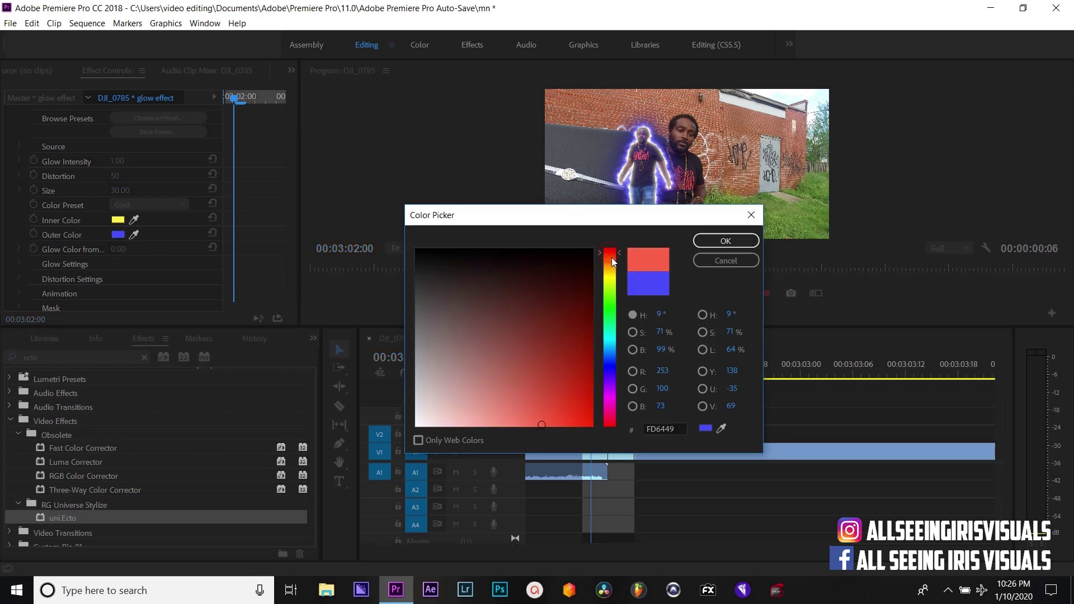
{"action": "left_click", "coordinate": [585, 409]}
{"action": "left_click", "coordinate": [721, 242]}
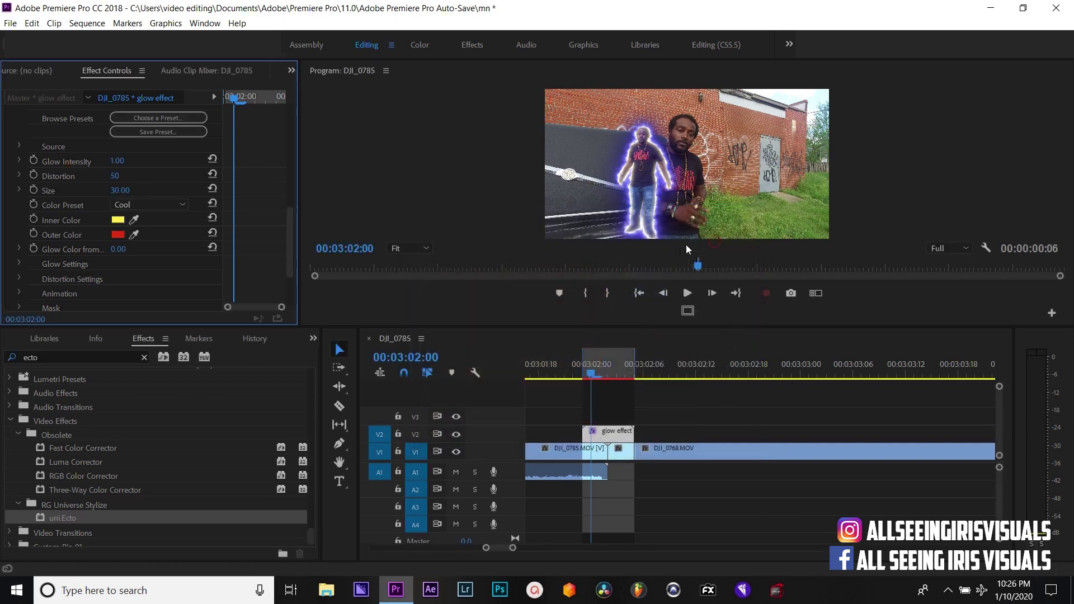
{"action": "left_click_drag", "start_coordinate": [629, 328], "coordinate": [609, 362]}
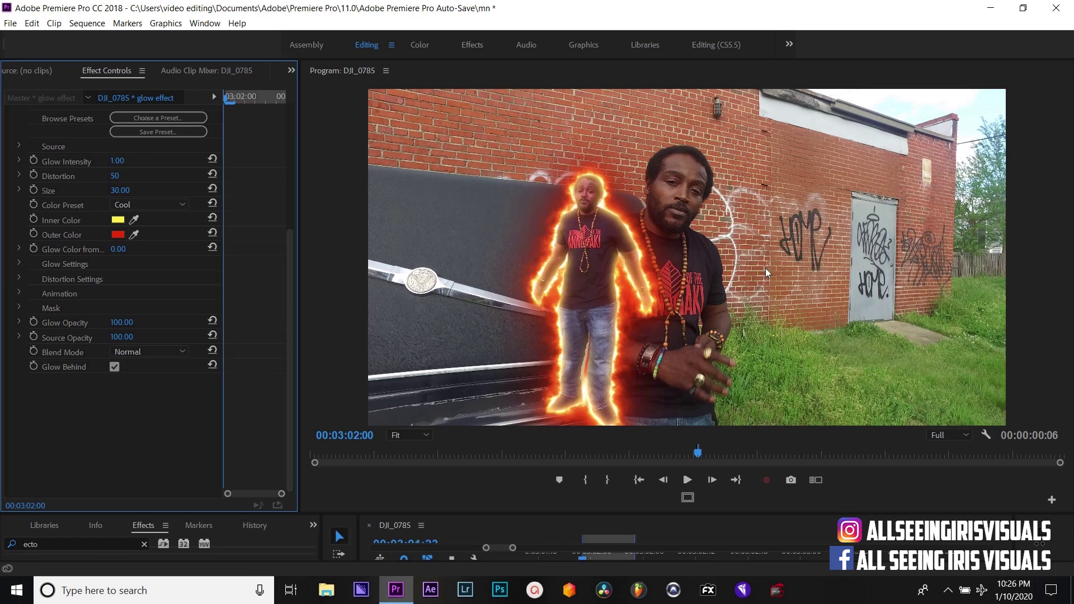
- Render the effects over the glow section starting at 00:03:01:23, then return to just before it
{"action": "key", "text": "Left"}
{"action": "key", "text": "Left"}
{"action": "key", "text": "Right"}
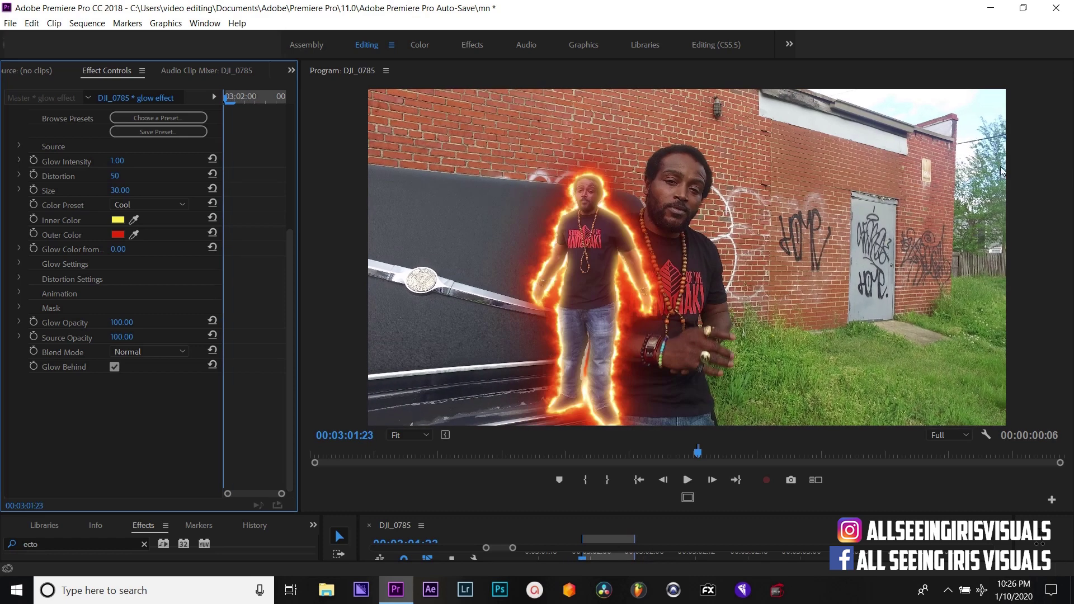
{"action": "left_click", "coordinate": [611, 527]}
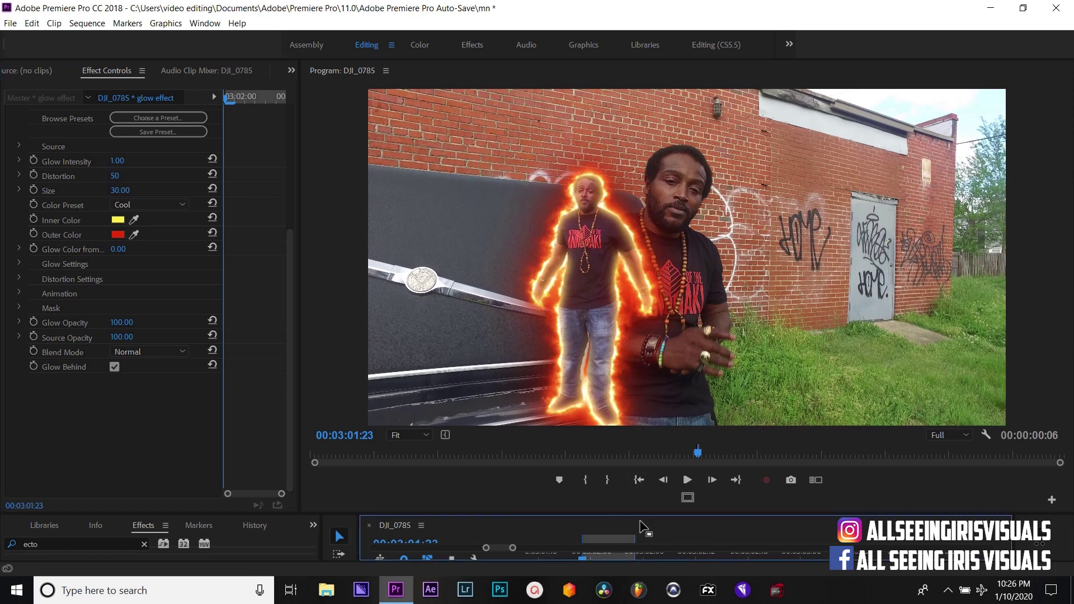
{"action": "left_click_drag", "start_coordinate": [639, 512], "coordinate": [635, 437]}
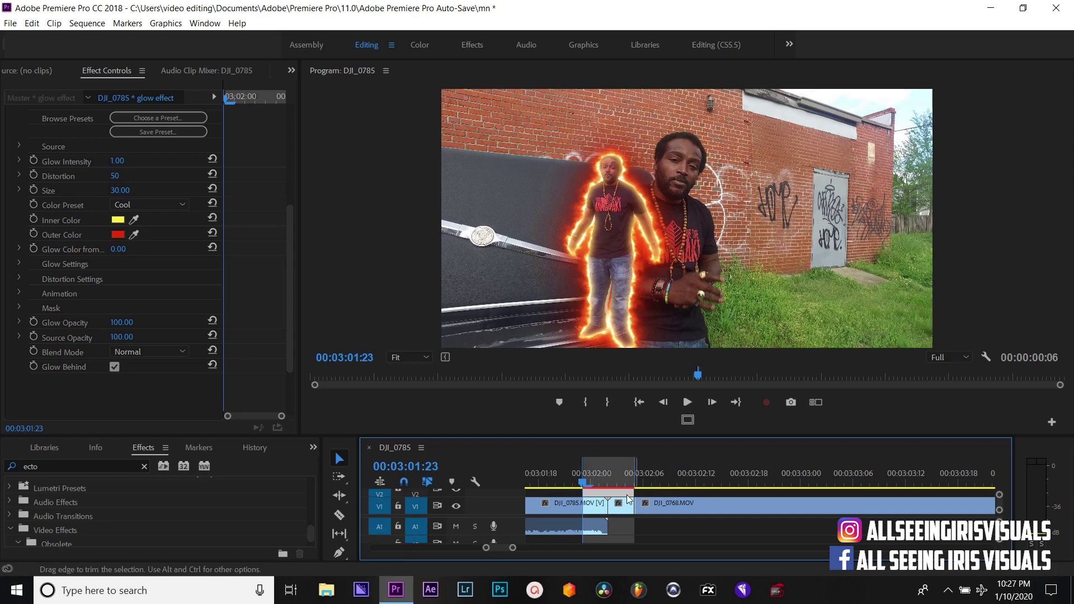
{"action": "key", "text": "Return"}
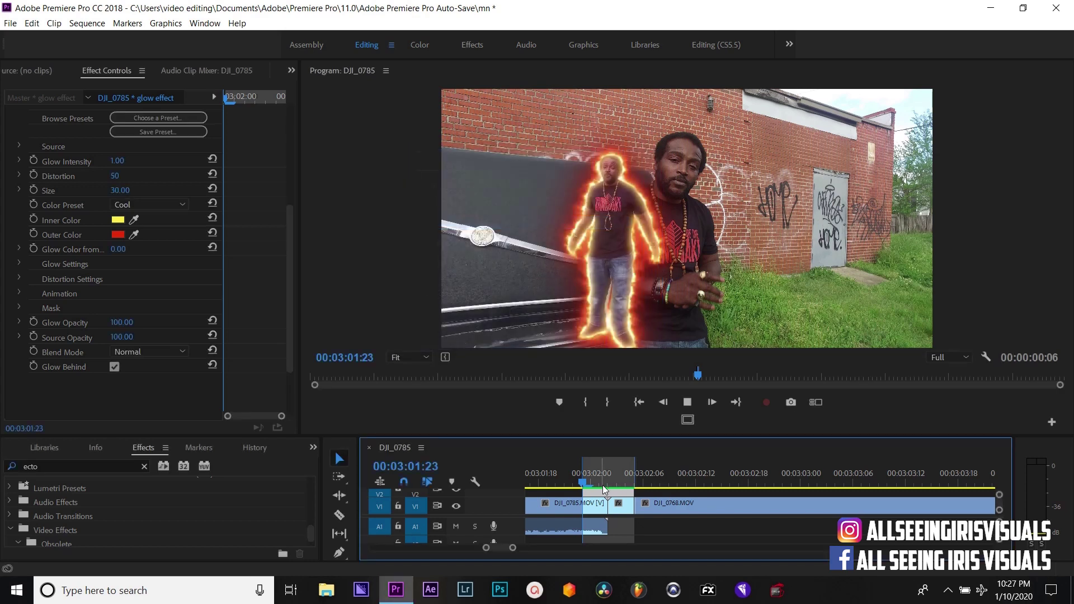
{"action": "mouse_move", "coordinate": [603, 485]}
{"action": "left_mouse_down"}
{"action": "mouse_move", "coordinate": [565, 478]}
{"action": "mouse_move", "coordinate": [633, 475]}
{"action": "mouse_move", "coordinate": [564, 461]}
{"action": "mouse_move", "coordinate": [629, 463]}
{"action": "mouse_move", "coordinate": [559, 455]}
{"action": "mouse_move", "coordinate": [650, 458]}
{"action": "mouse_move", "coordinate": [575, 451]}
{"action": "mouse_move", "coordinate": [643, 454]}
{"action": "mouse_move", "coordinate": [574, 456]}
{"action": "mouse_move", "coordinate": [586, 459]}
{"action": "mouse_move", "coordinate": [652, 462]}
{"action": "mouse_move", "coordinate": [572, 455]}
{"action": "mouse_move", "coordinate": [642, 451]}
{"action": "mouse_move", "coordinate": [565, 443]}
{"action": "mouse_move", "coordinate": [638, 444]}
{"action": "mouse_move", "coordinate": [572, 455]}
{"action": "mouse_move", "coordinate": [639, 454]}
{"action": "mouse_move", "coordinate": [575, 456]}
{"action": "mouse_move", "coordinate": [636, 463]}
{"action": "mouse_move", "coordinate": [586, 469]}
{"action": "mouse_move", "coordinate": [638, 471]}
{"action": "mouse_move", "coordinate": [575, 475]}
{"action": "mouse_move", "coordinate": [600, 474]}
{"action": "left_mouse_up"}
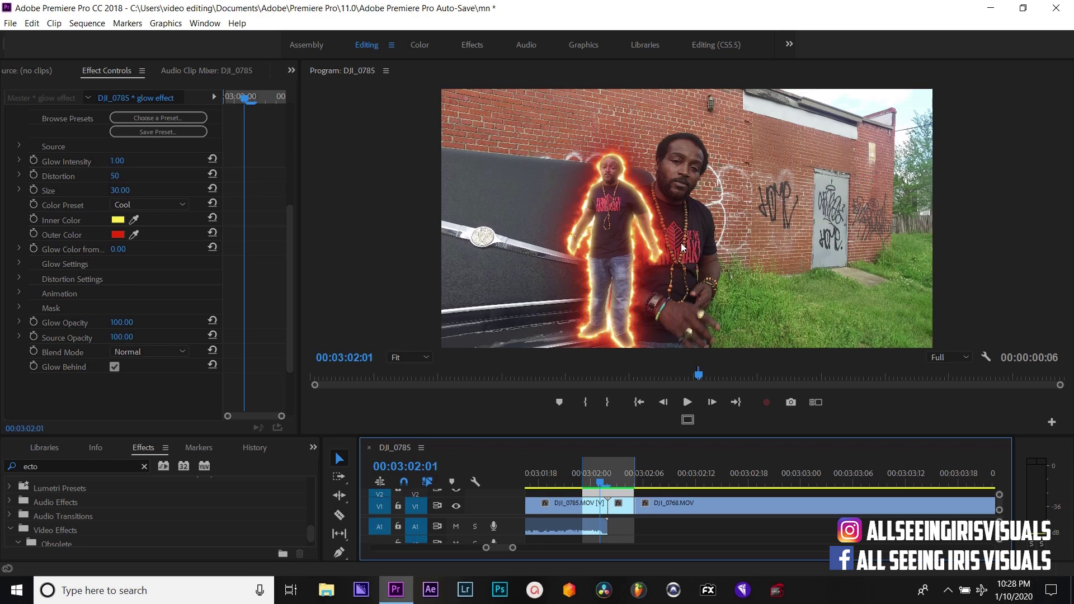
{"action": "left_click", "coordinate": [577, 474]}
{"action": "left_click_drag", "start_coordinate": [611, 477], "coordinate": [627, 475]}
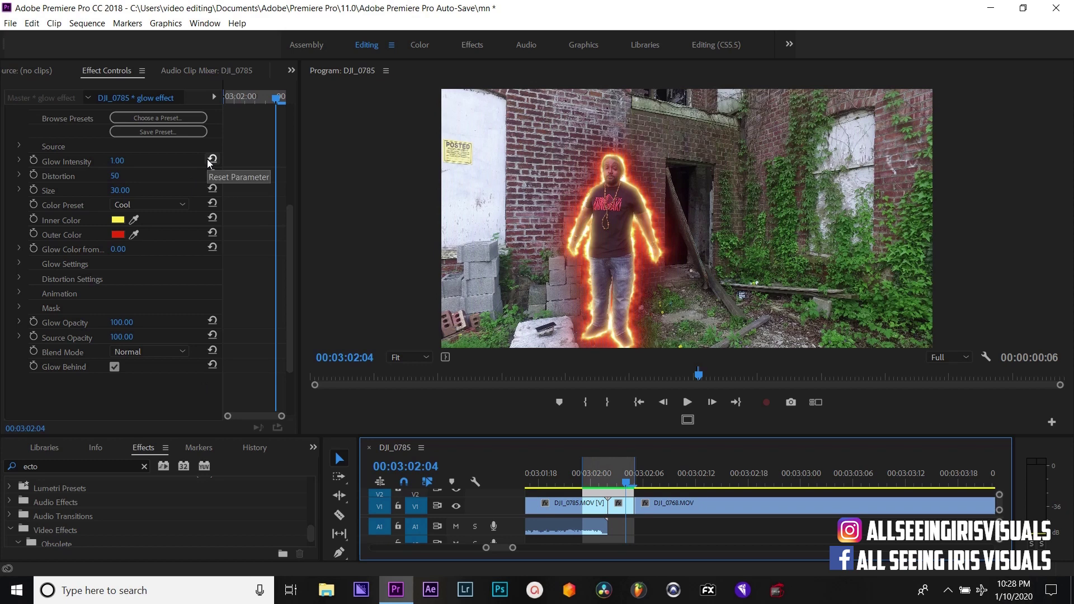